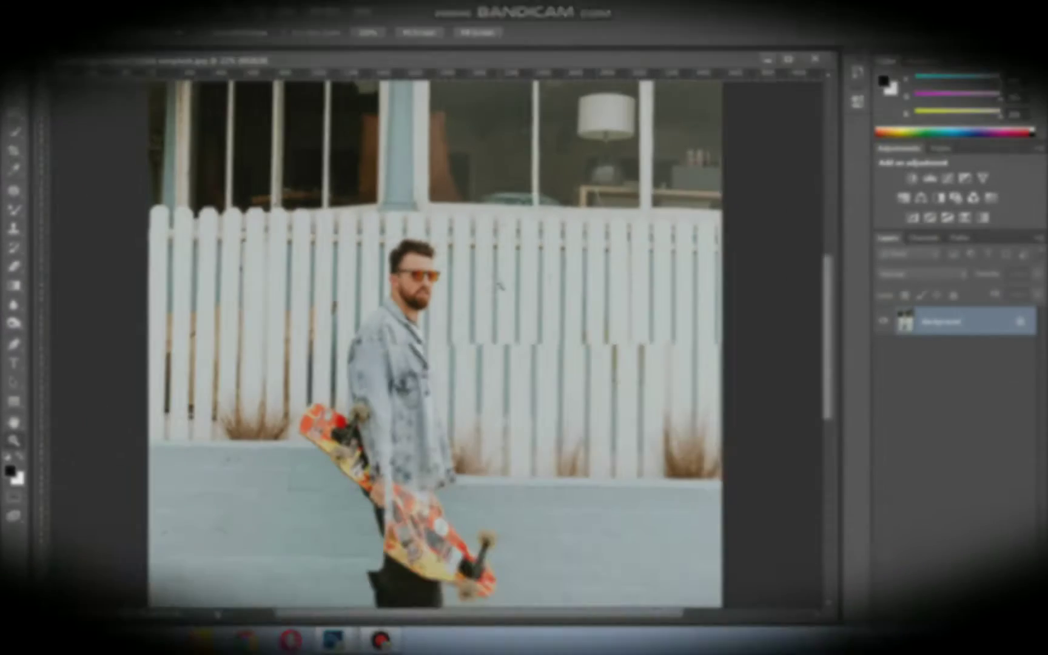
Fit the whole street photo to the window with Ctrl+0.
key(ctrl+0)
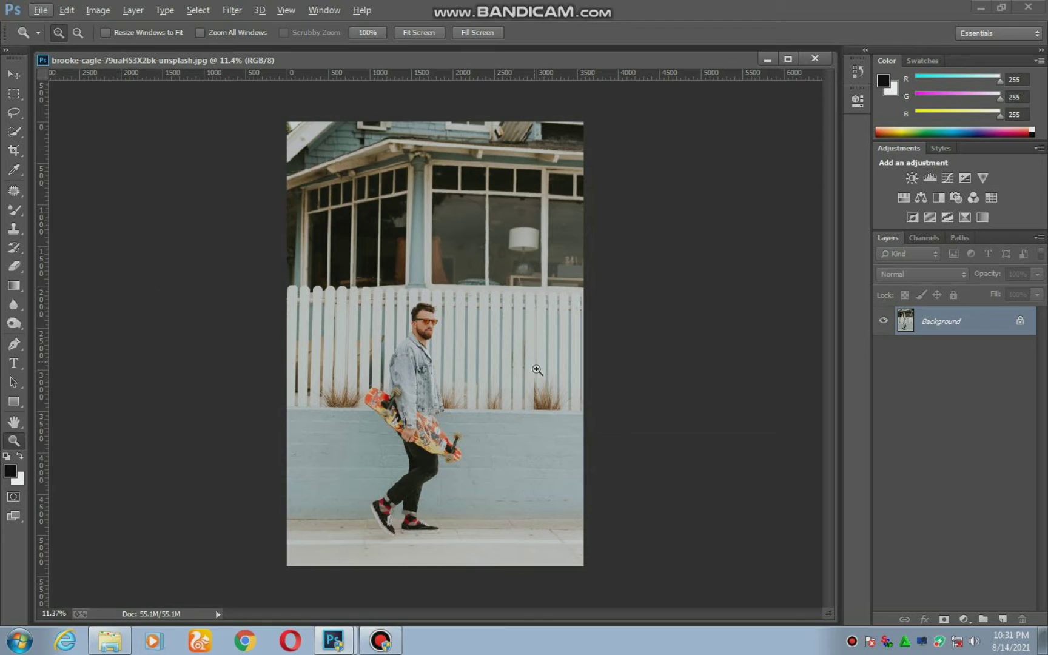
Delete the extra duplicate layers, leaving one Layer 1 copy above the Background.
click(14, 421)
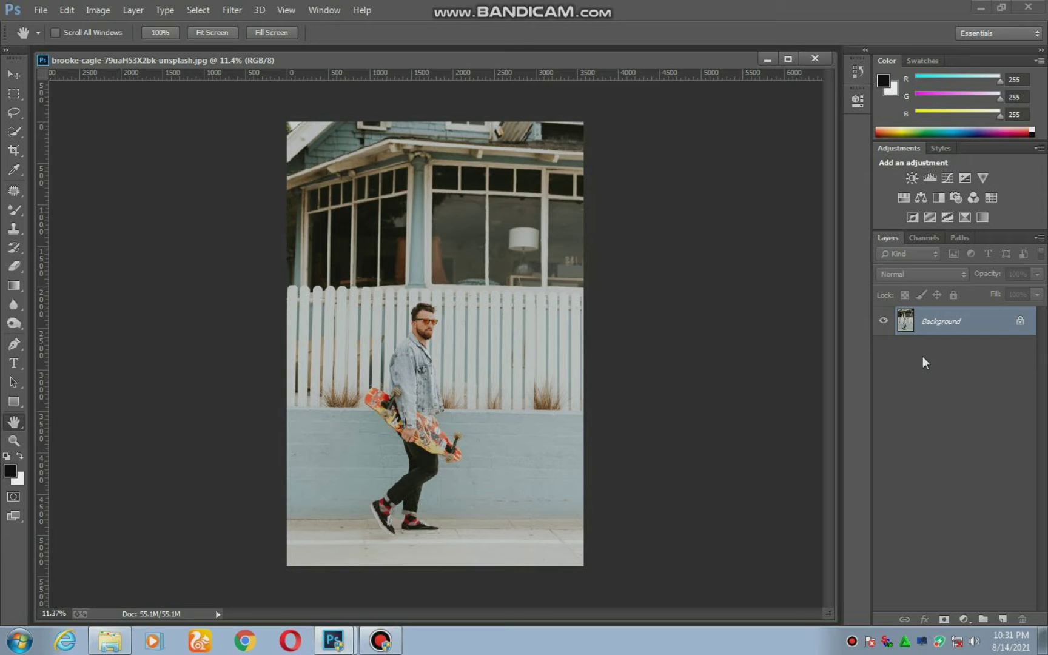
key(ctrl+j)
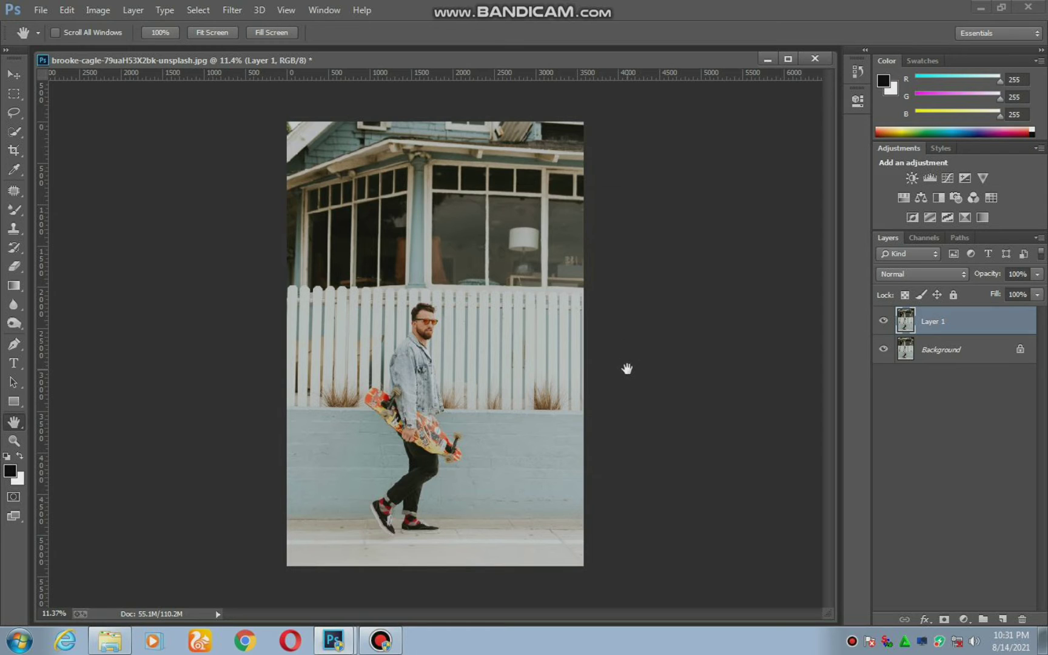
key(ctrl+j)
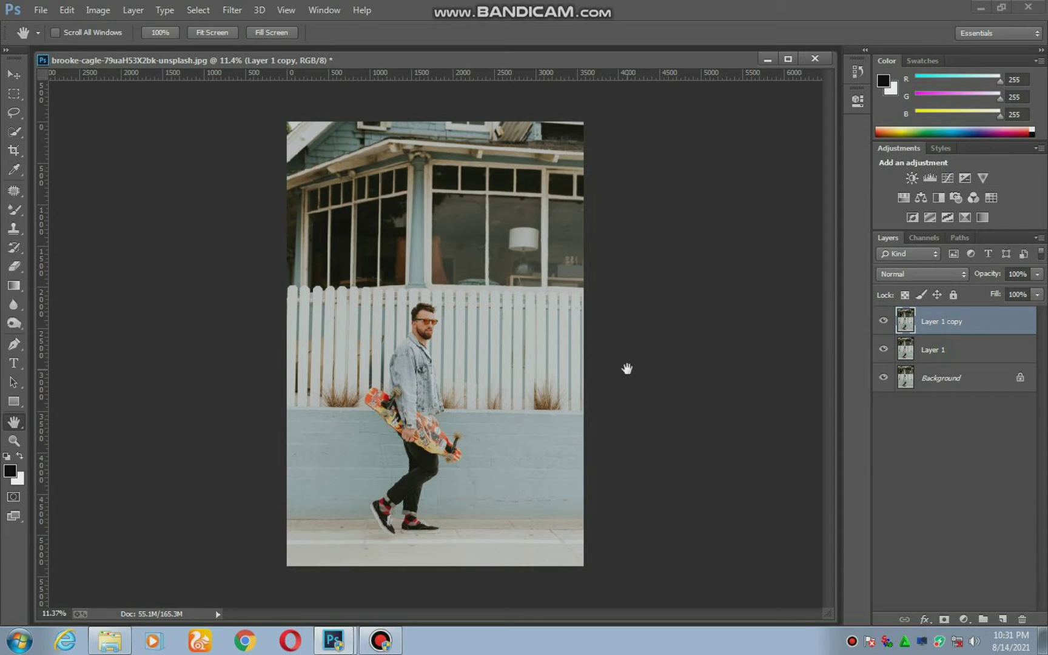
mouse_move(947, 323)
mouse_down()
mouse_move(1008, 601)
mouse_move(1022, 619)
mouse_up()
click(1022, 619)
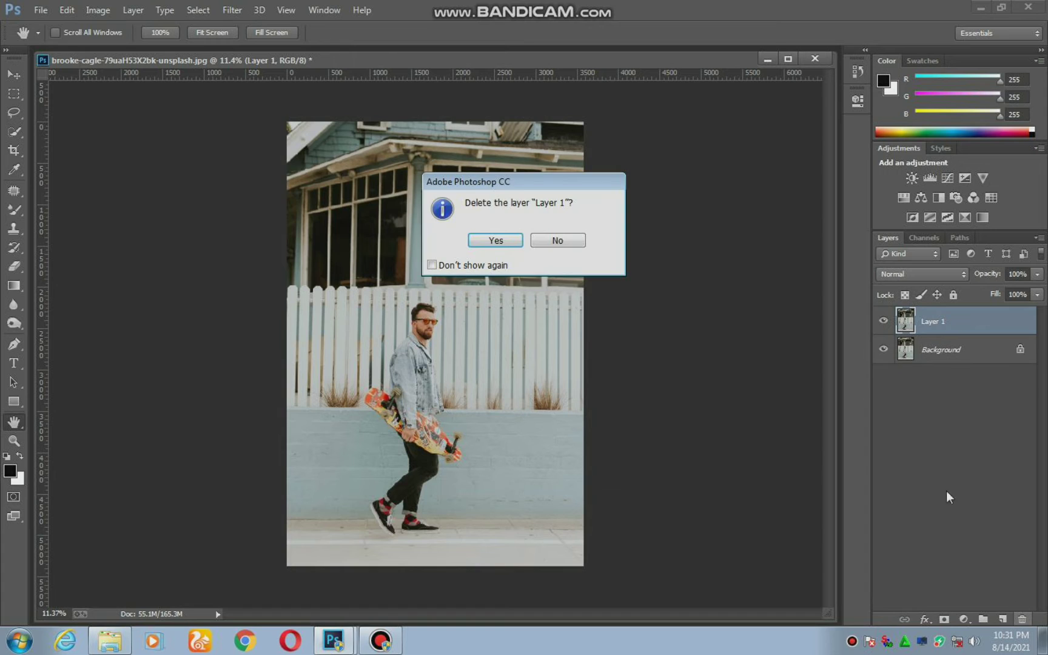
click(494, 240)
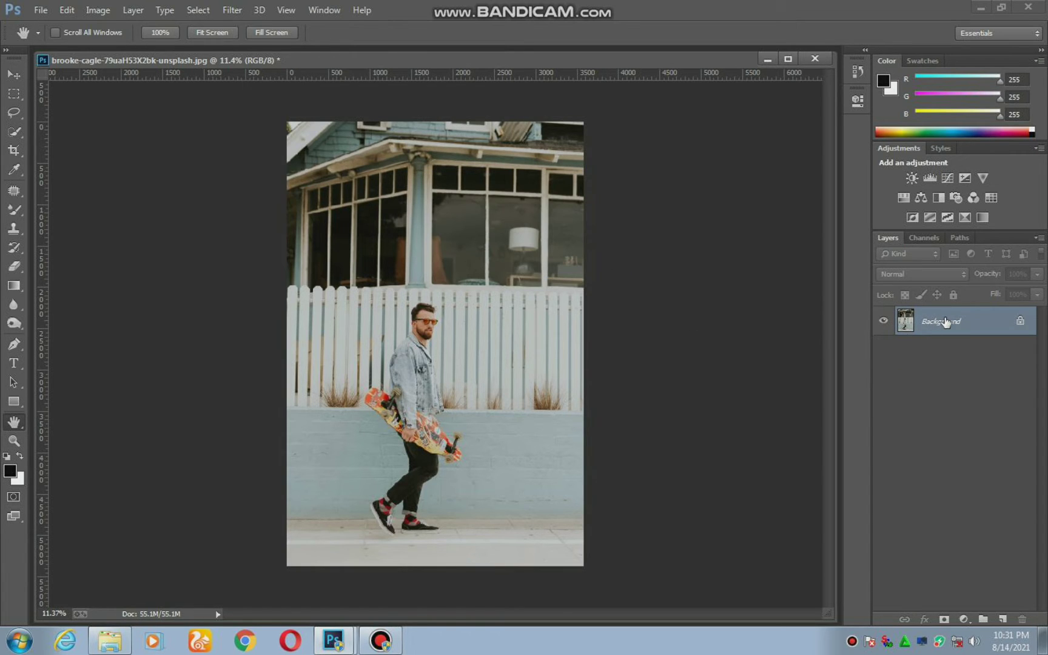
key(ctrl+j)
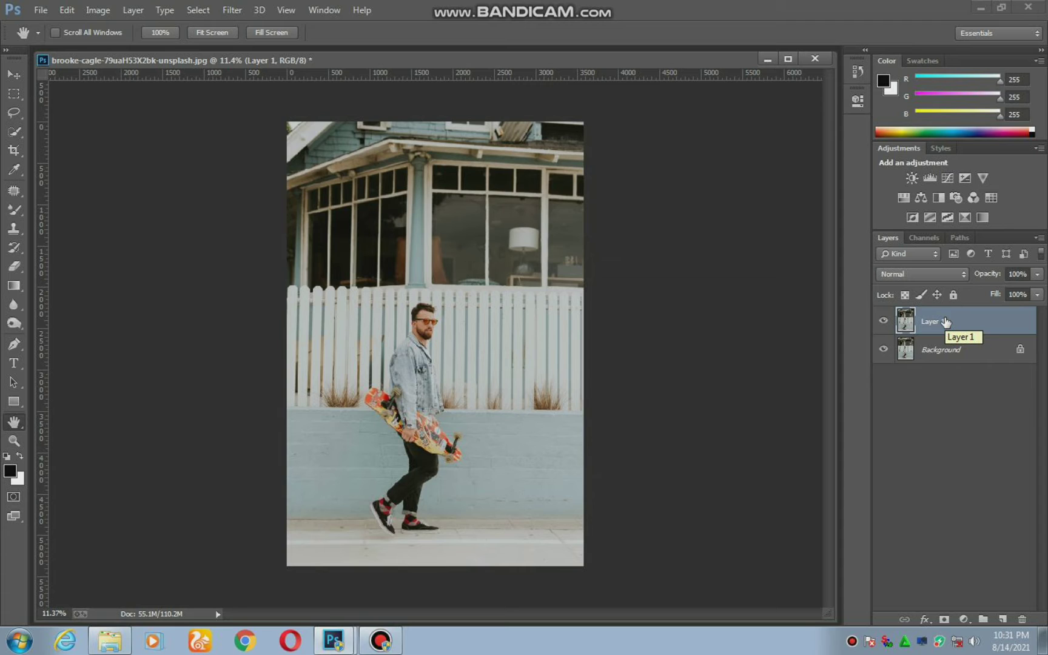
key(ctrl+l)
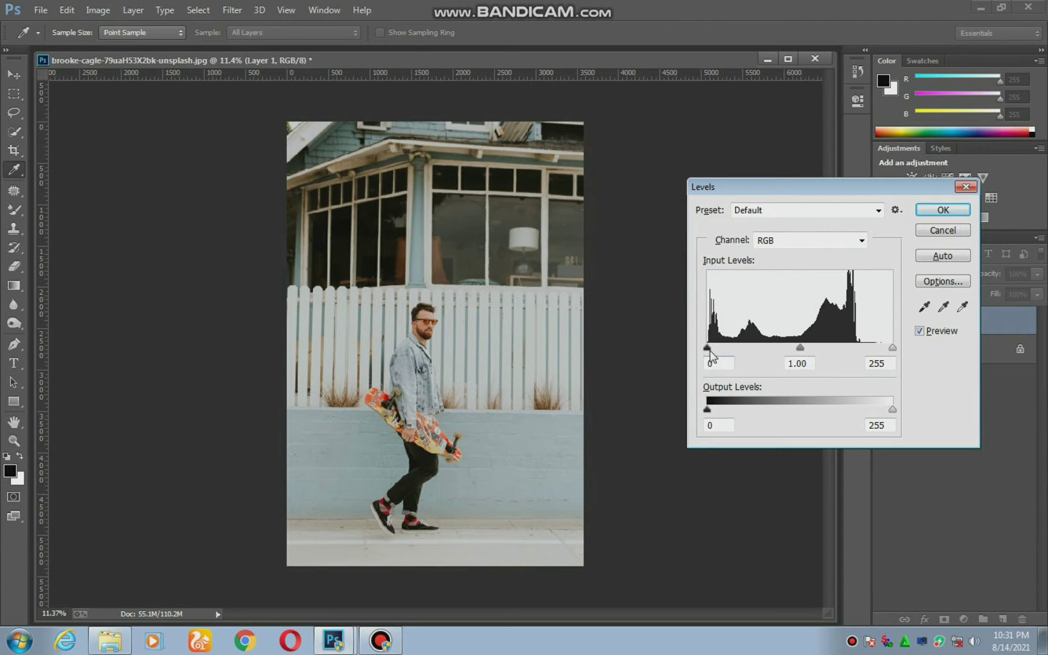
Set Levels input to 24 / 0.96 / 255 and output black to 16.
drag(708, 347, 725, 347)
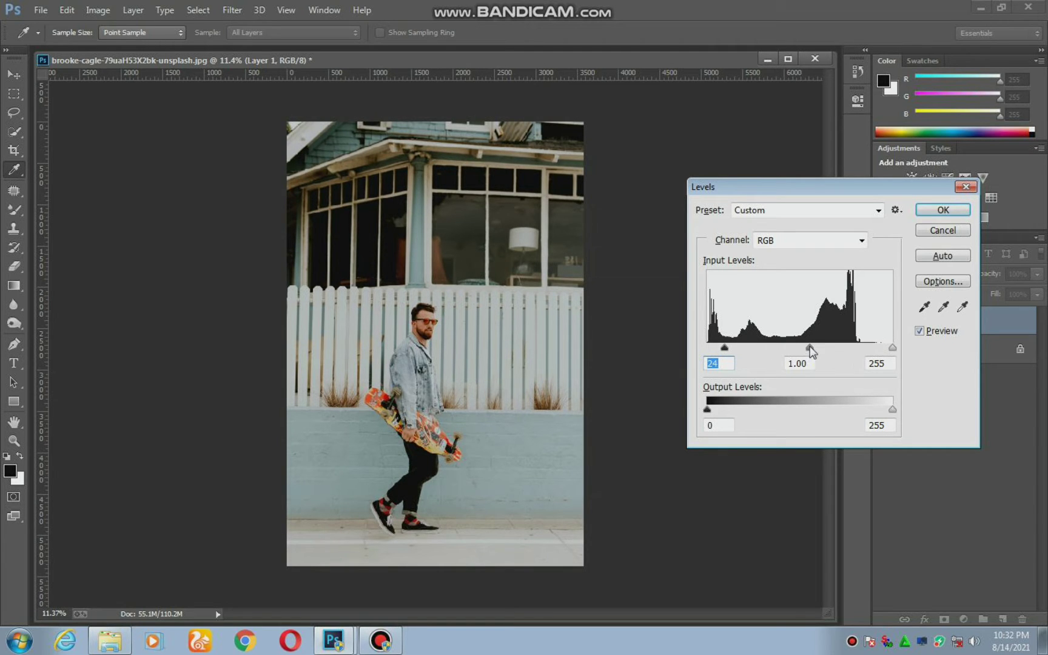
mouse_move(810, 348)
mouse_down()
mouse_move(800, 348)
mouse_move(811, 348)
mouse_up()
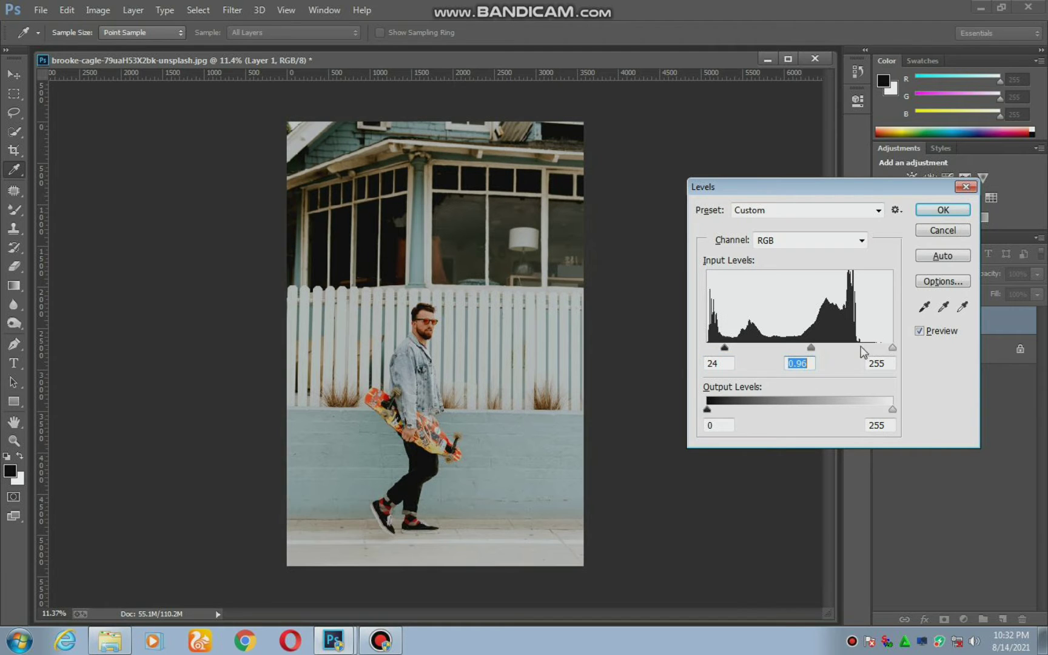
mouse_move(892, 348)
mouse_down()
mouse_move(879, 348)
mouse_move(892, 347)
mouse_up()
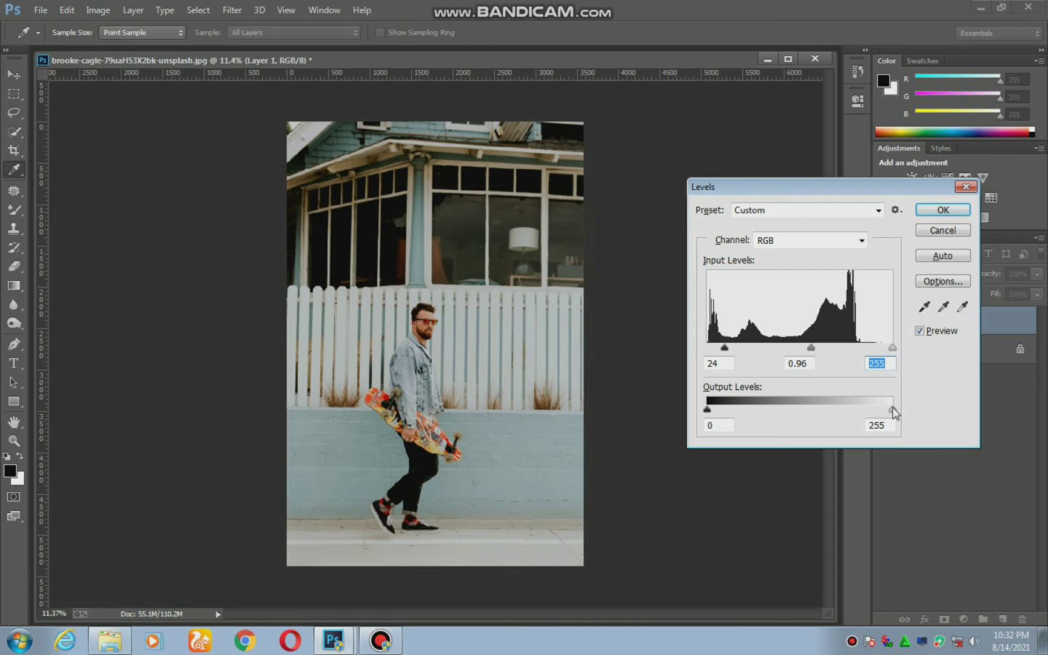
mouse_move(892, 411)
mouse_down()
mouse_move(878, 410)
mouse_move(893, 410)
mouse_up()
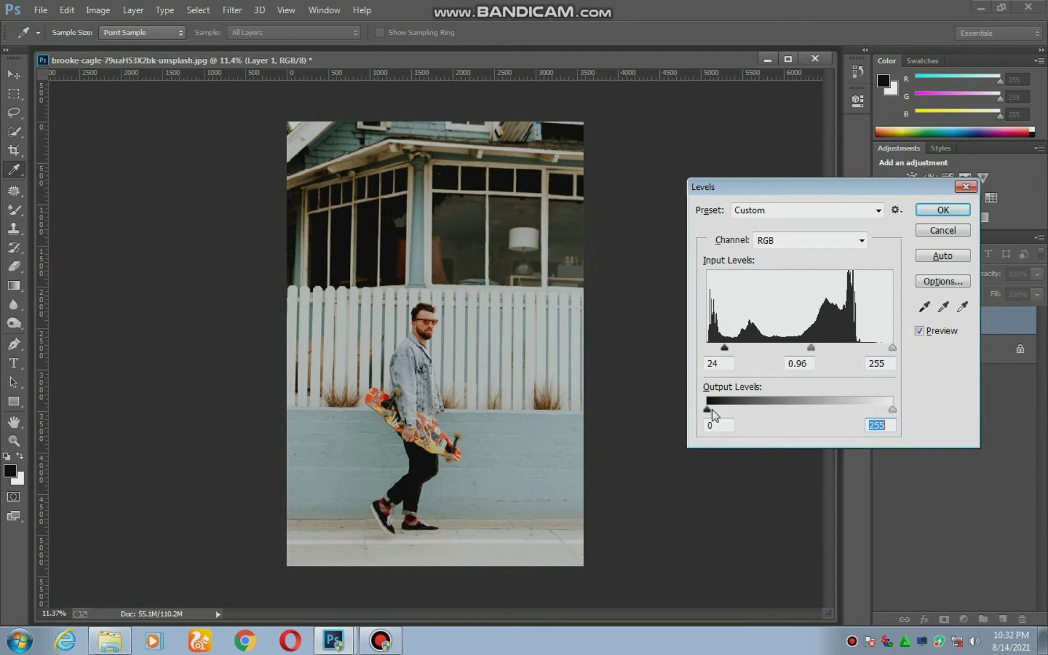
drag(708, 409, 719, 411)
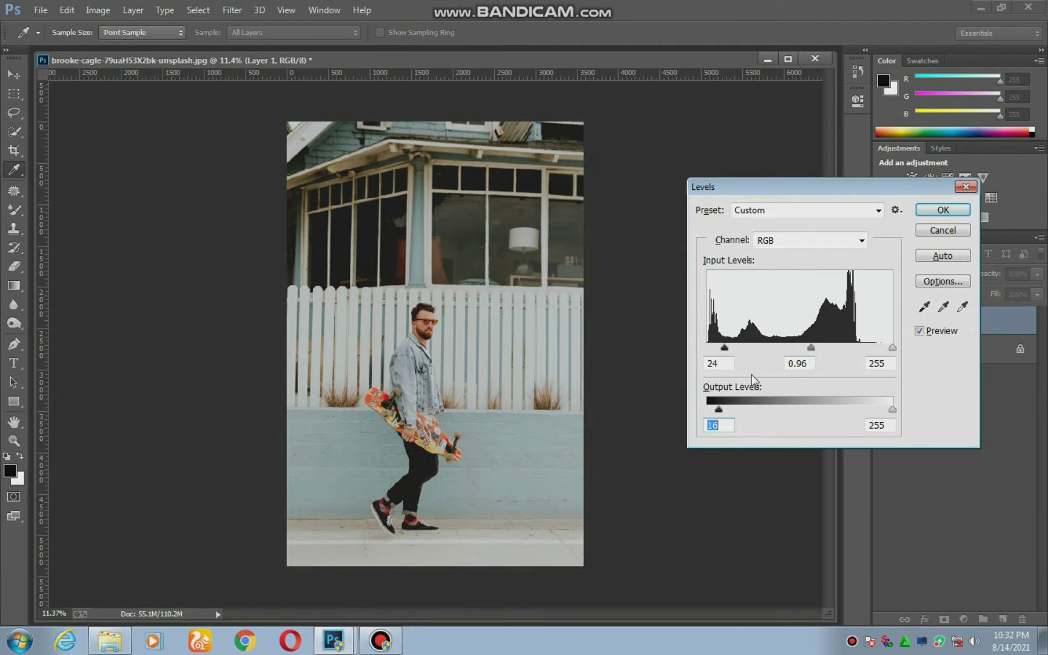
Commit the Levels, compare Layer 1 on and off, merge it down, and duplicate again.
click(944, 210)
key(h)
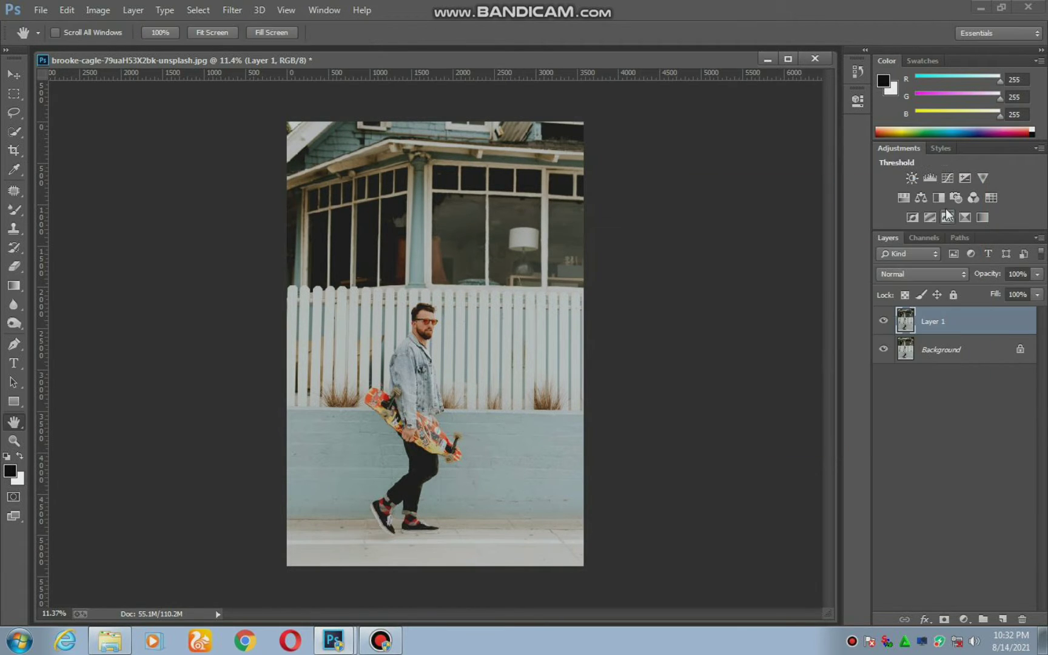
click(883, 322)
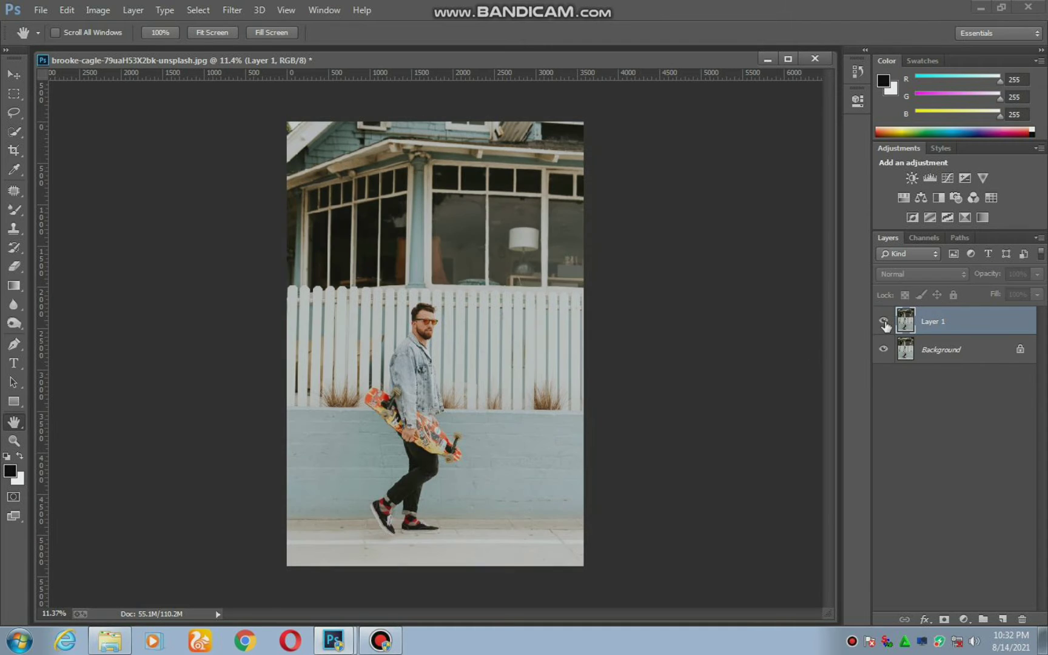
click(884, 322)
click(884, 322)
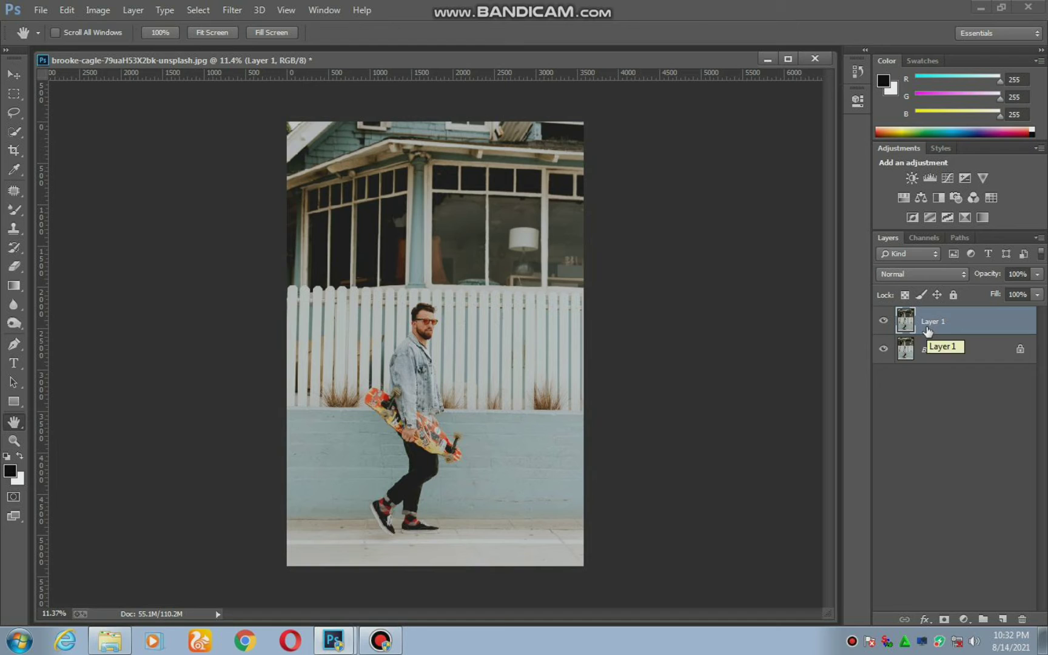
key(ctrl+e)
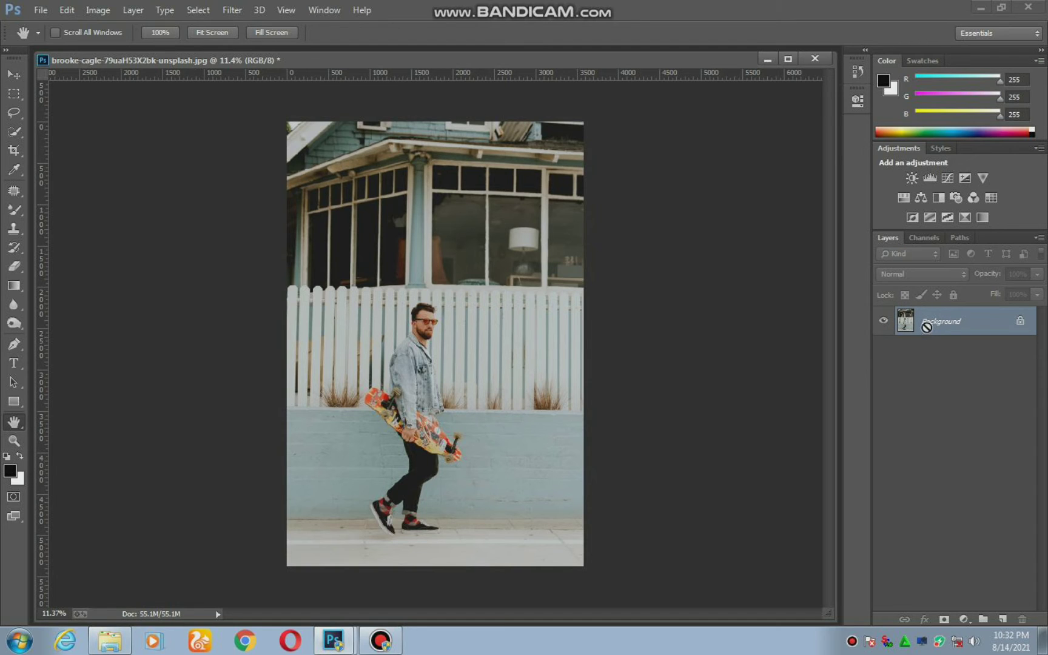
key(ctrl+j)
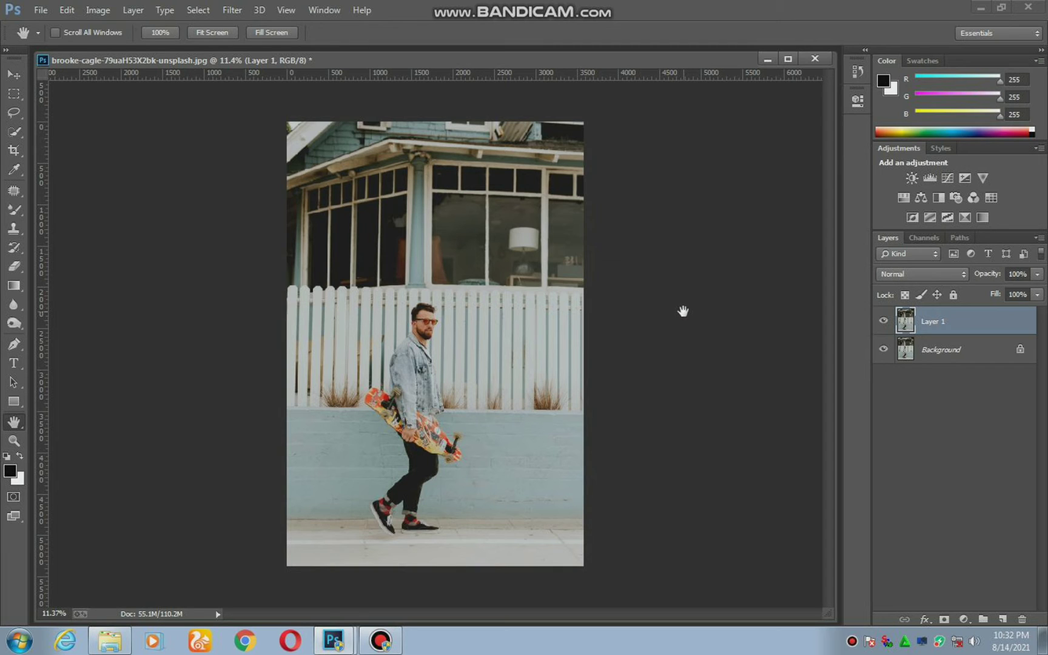
Open the Camera Raw filter on Layer 1 at the HSL saturation settings.
click(231, 10)
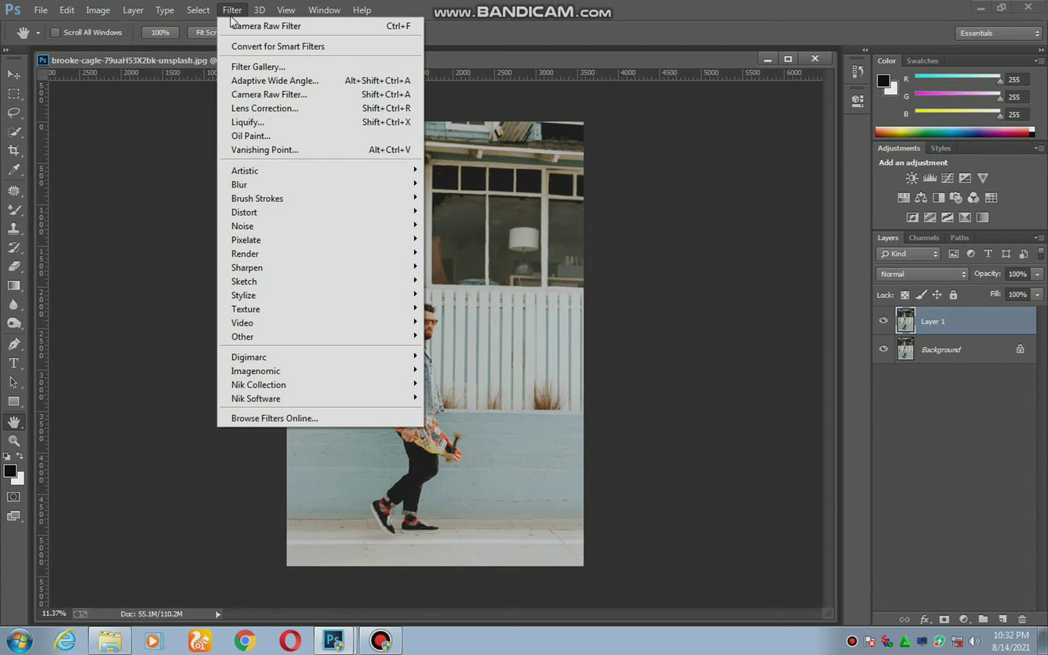
click(246, 96)
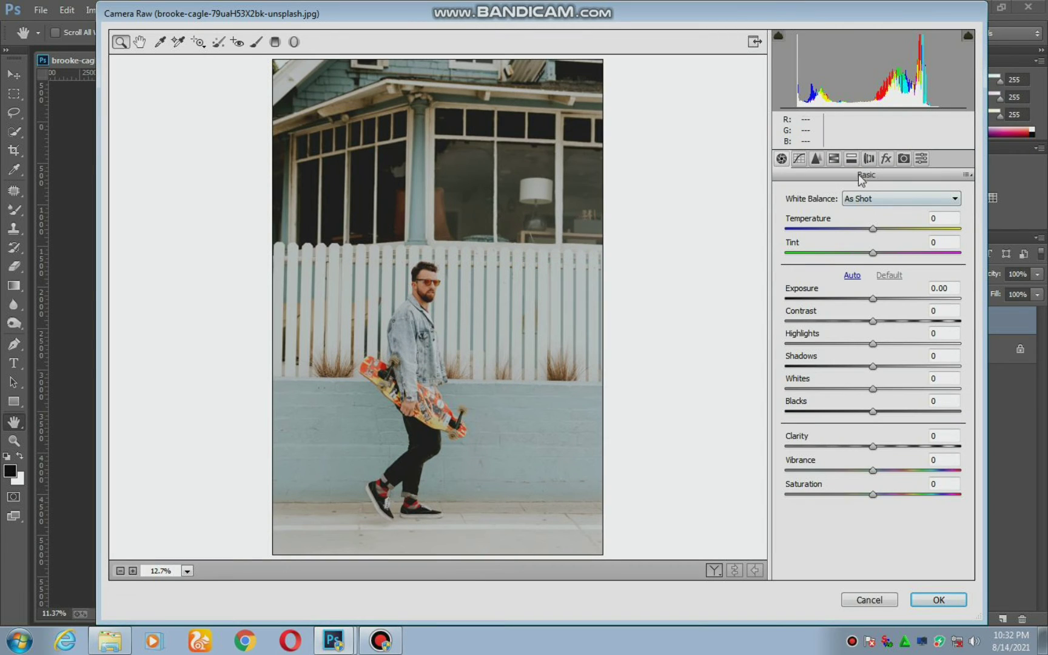
click(851, 159)
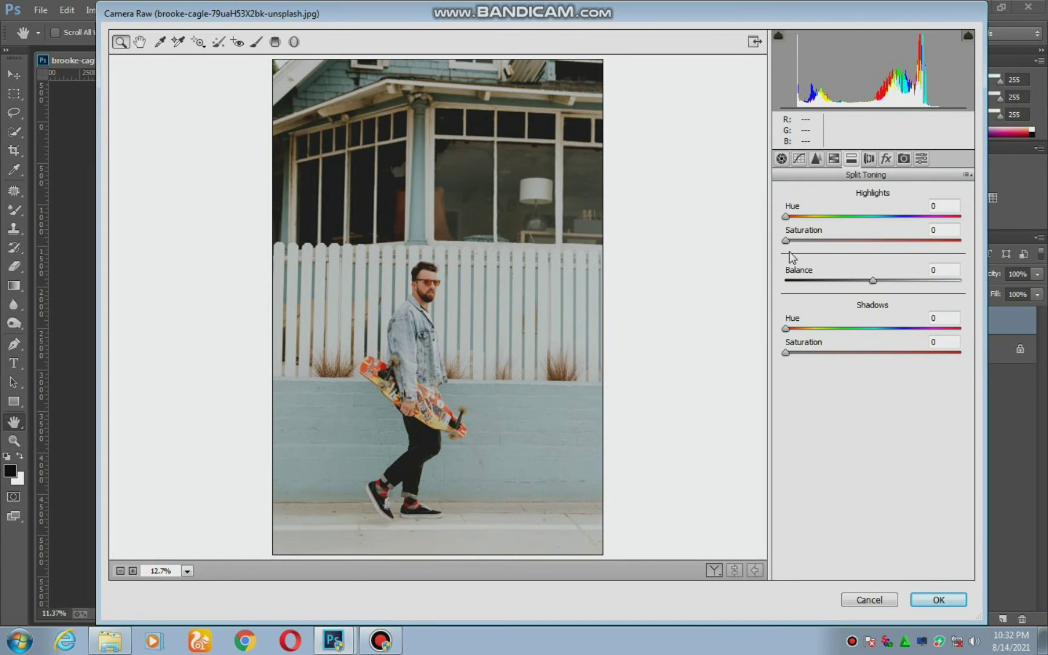
click(834, 159)
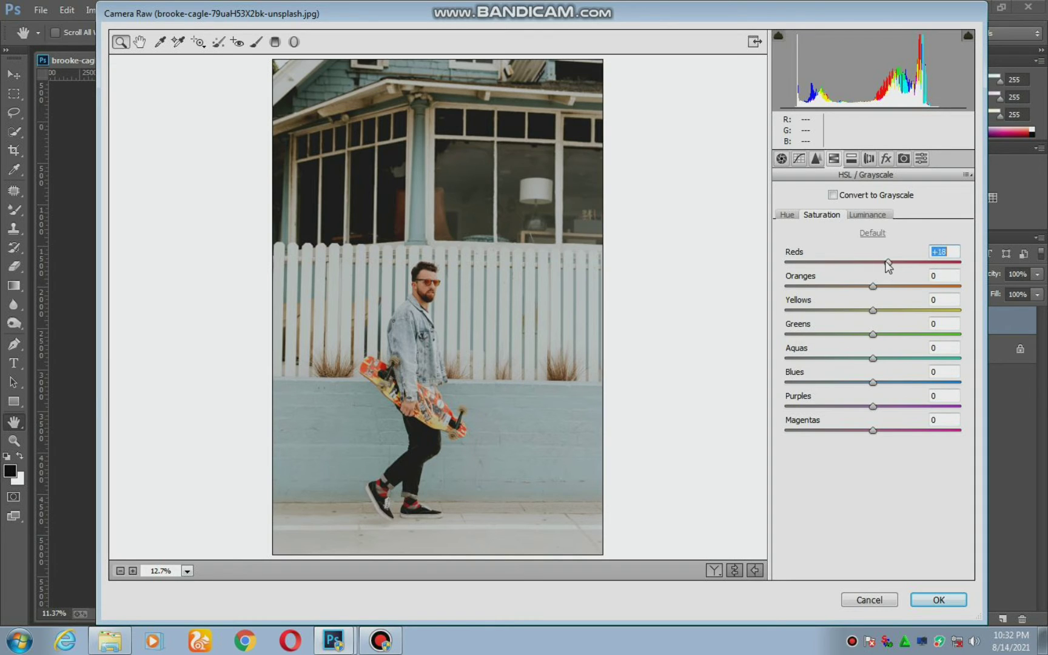
Set saturation Oranges -34, Greens +100, Aquas +98, Blues +100, Purples +2.
mouse_move(872, 266)
mouse_down()
mouse_move(886, 267)
mouse_move(848, 287)
mouse_up()
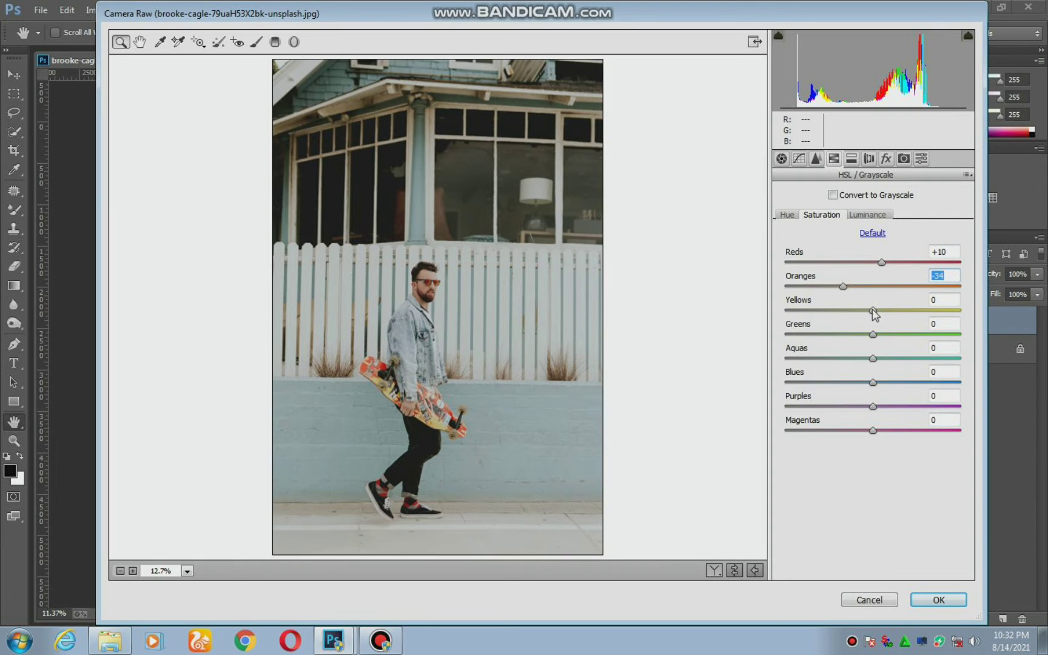
click(873, 311)
drag(874, 334, 967, 340)
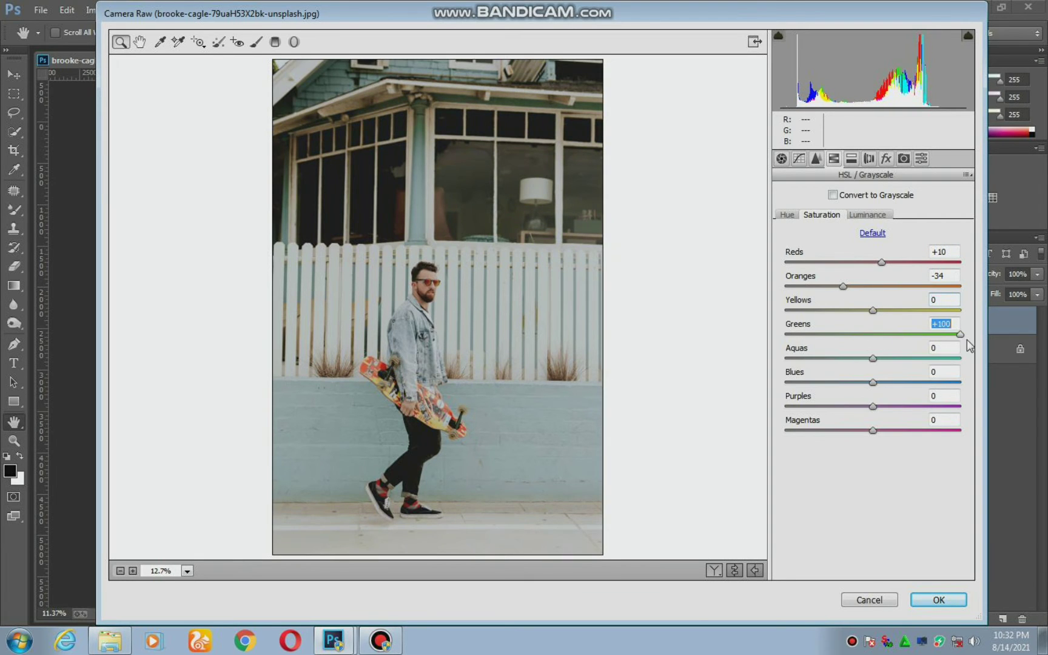
drag(880, 359, 959, 359)
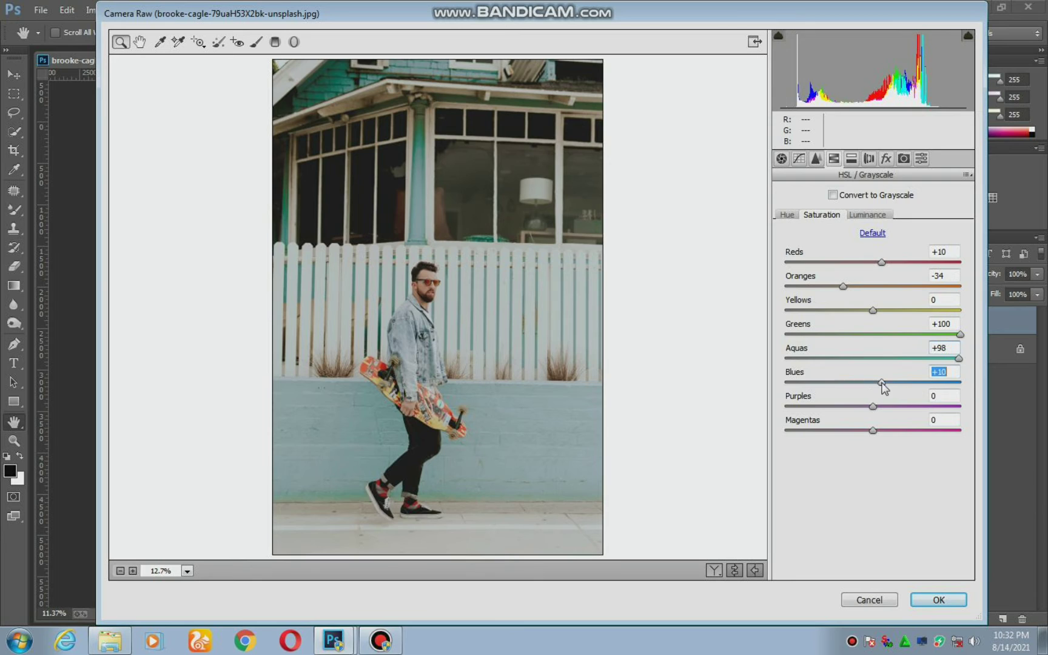
drag(873, 382, 973, 382)
mouse_move(873, 406)
mouse_down()
mouse_move(888, 408)
mouse_move(841, 407)
mouse_move(874, 406)
mouse_up()
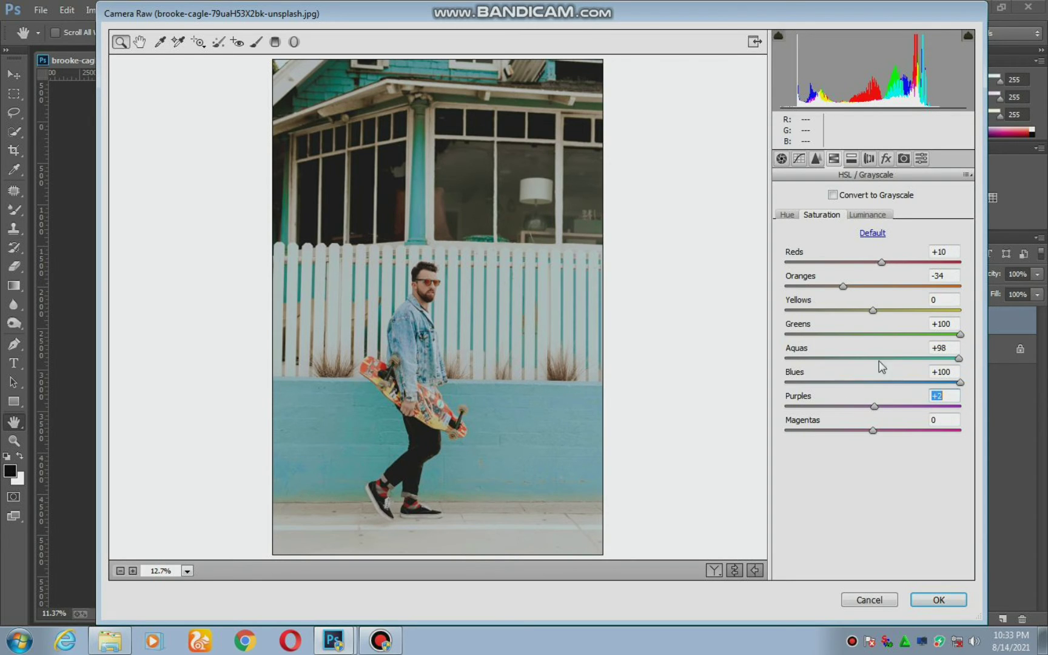
click(862, 217)
Set HSL luminance to Reds -12 and Oranges +16.
mouse_move(874, 286)
mouse_down()
mouse_move(888, 285)
mouse_move(854, 267)
mouse_move(871, 269)
mouse_up()
click(874, 263)
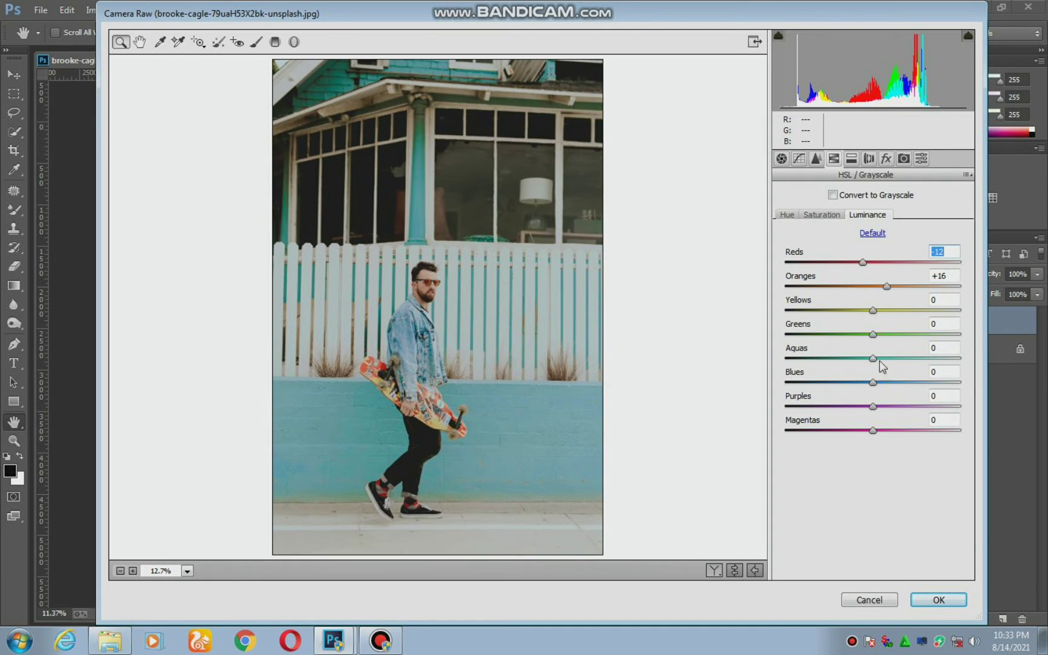
click(792, 215)
Shift hues to Yellows +82, Greens +100, Aquas -100 and Blues -100.
drag(872, 311, 944, 310)
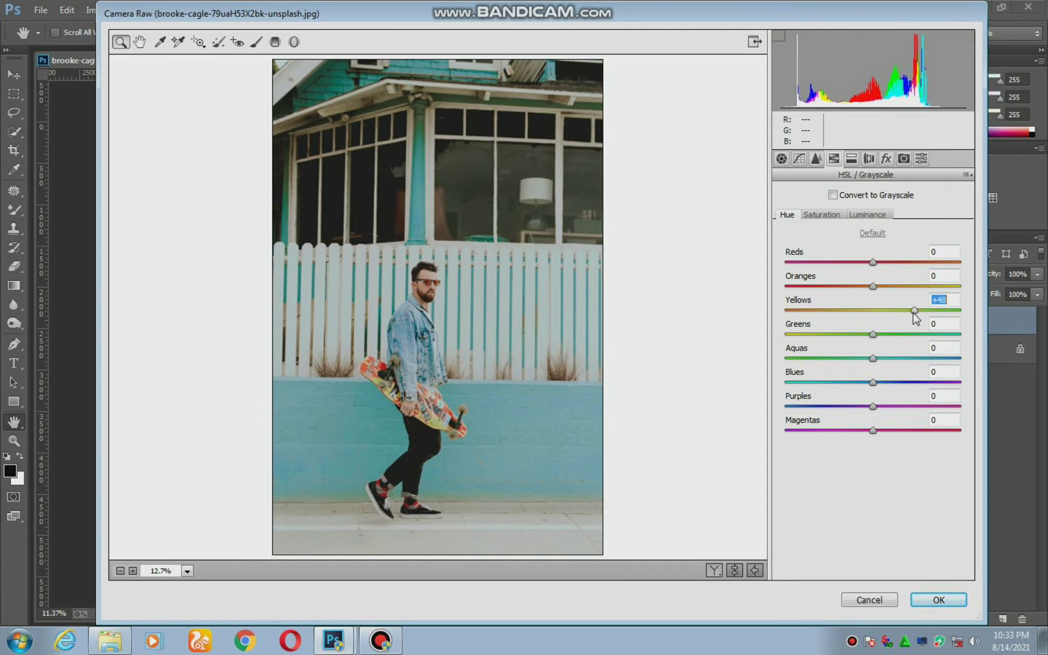
click(944, 324)
drag(874, 334, 982, 343)
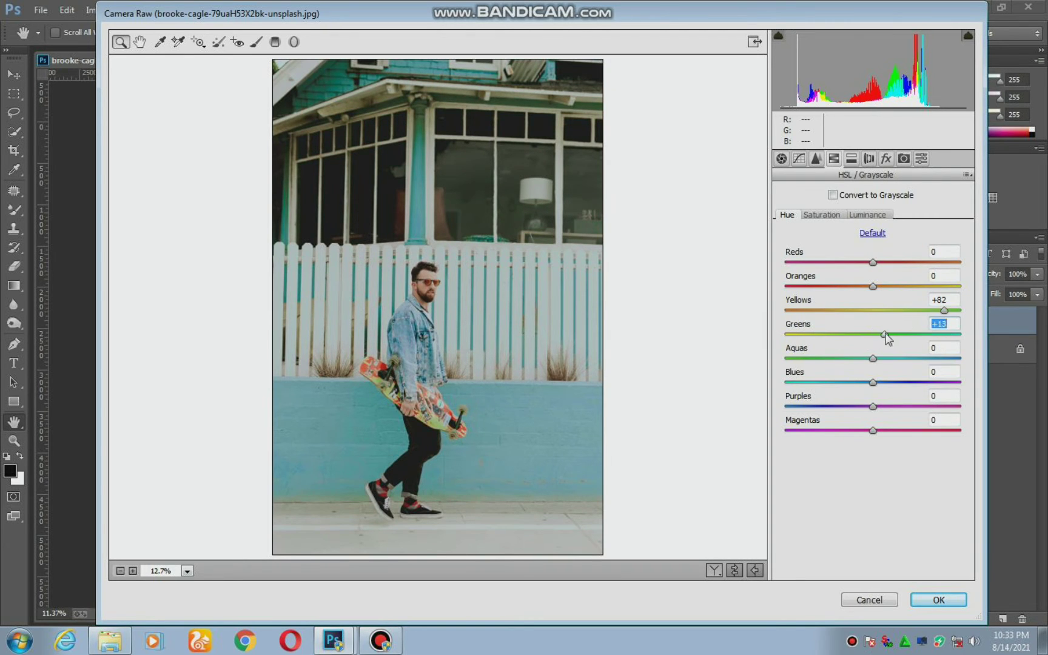
drag(874, 358, 978, 362)
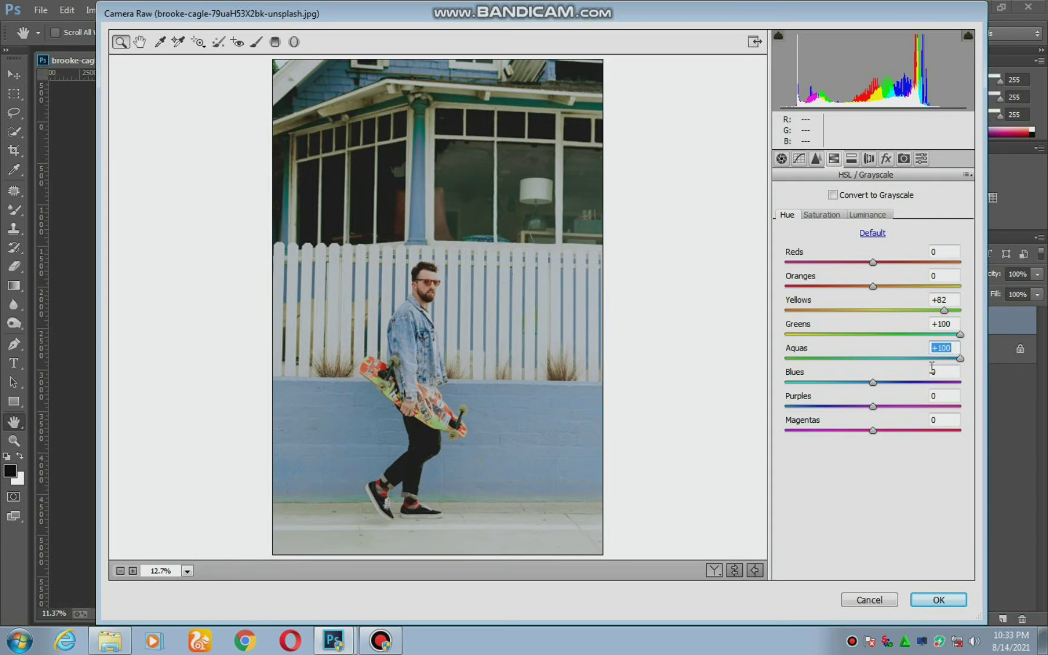
mouse_move(873, 382)
mouse_down()
mouse_move(971, 382)
mouse_move(787, 382)
mouse_up()
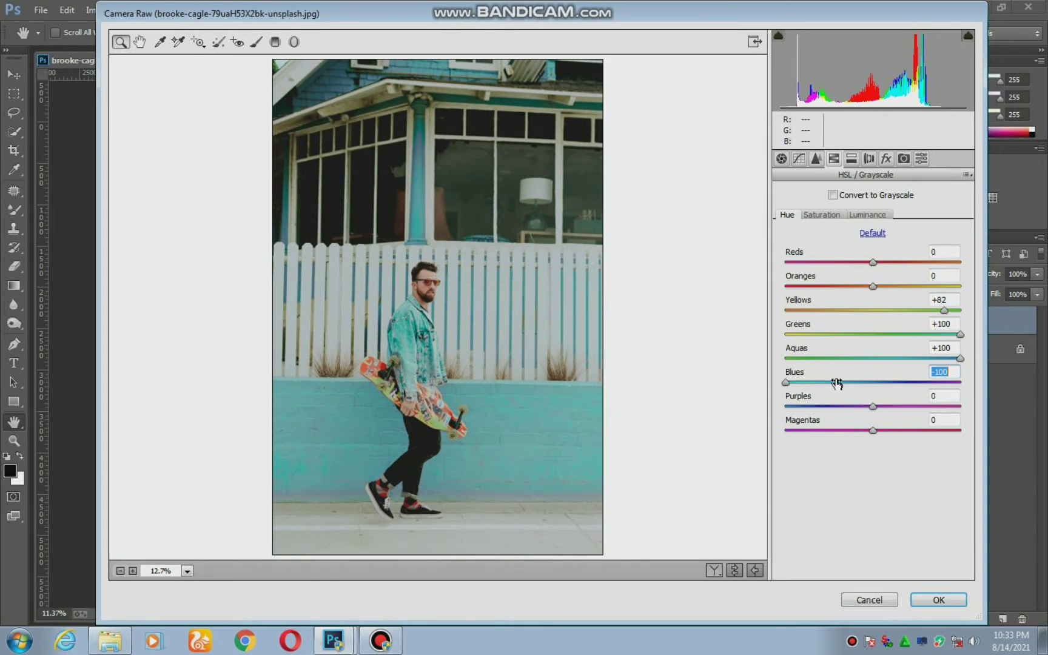
drag(887, 361, 758, 356)
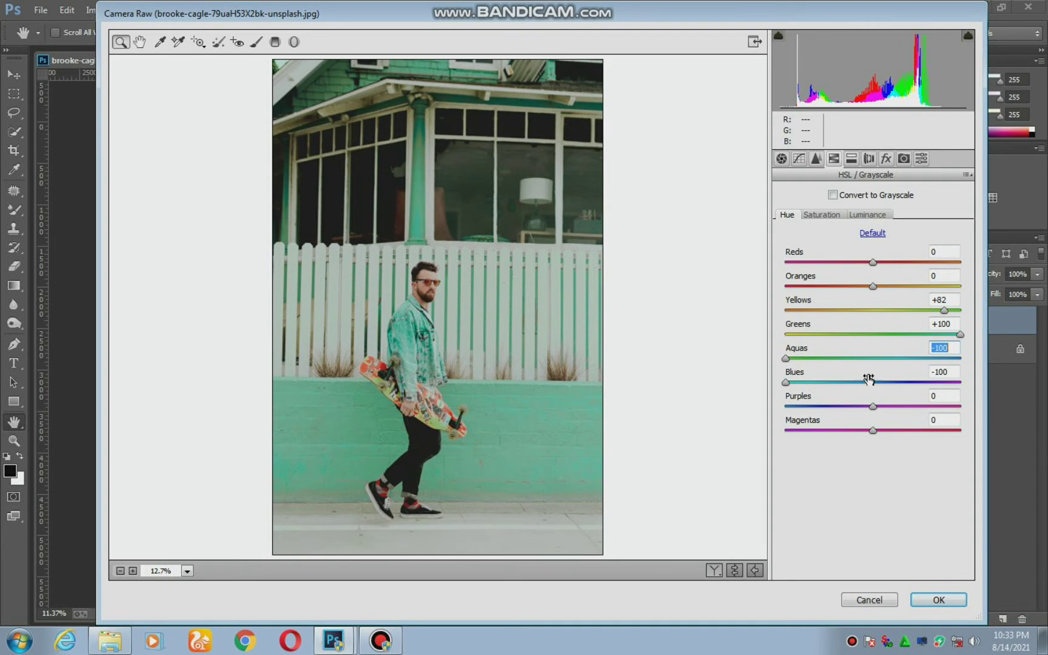
click(851, 159)
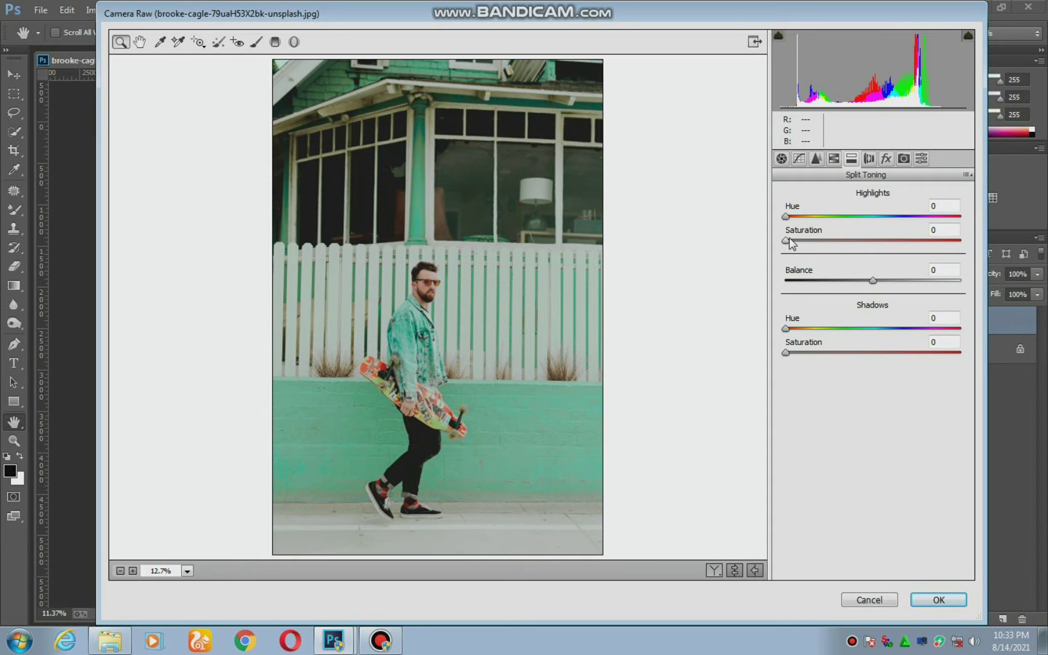
Split-tone highlights hue 63/saturation 13, shadows hue 227/saturation 12, balance -29.
mouse_move(787, 240)
mouse_down()
mouse_move(808, 241)
mouse_move(816, 217)
mouse_up()
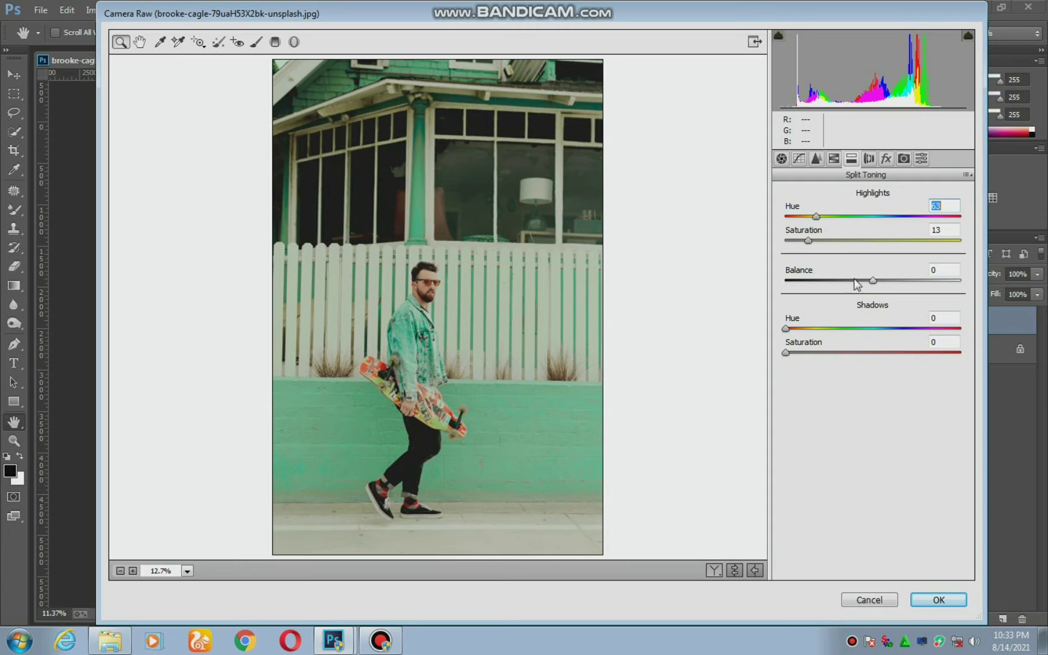
mouse_move(872, 281)
mouse_down()
mouse_move(925, 281)
mouse_move(887, 281)
mouse_up()
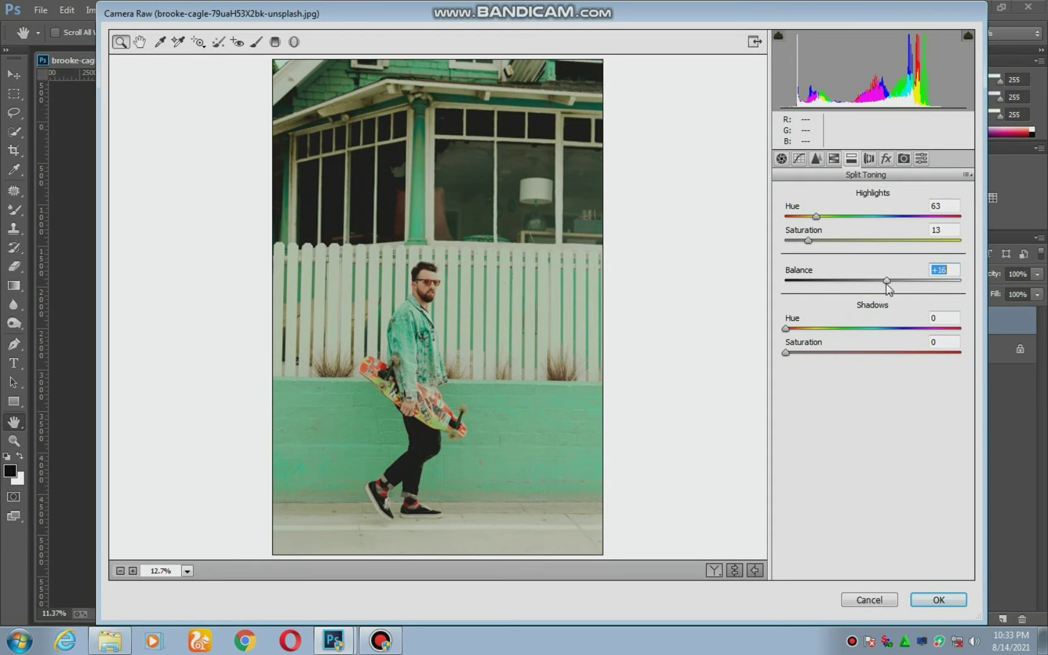
mouse_move(786, 352)
mouse_down()
mouse_move(850, 328)
mouse_move(921, 328)
mouse_move(898, 328)
mouse_up()
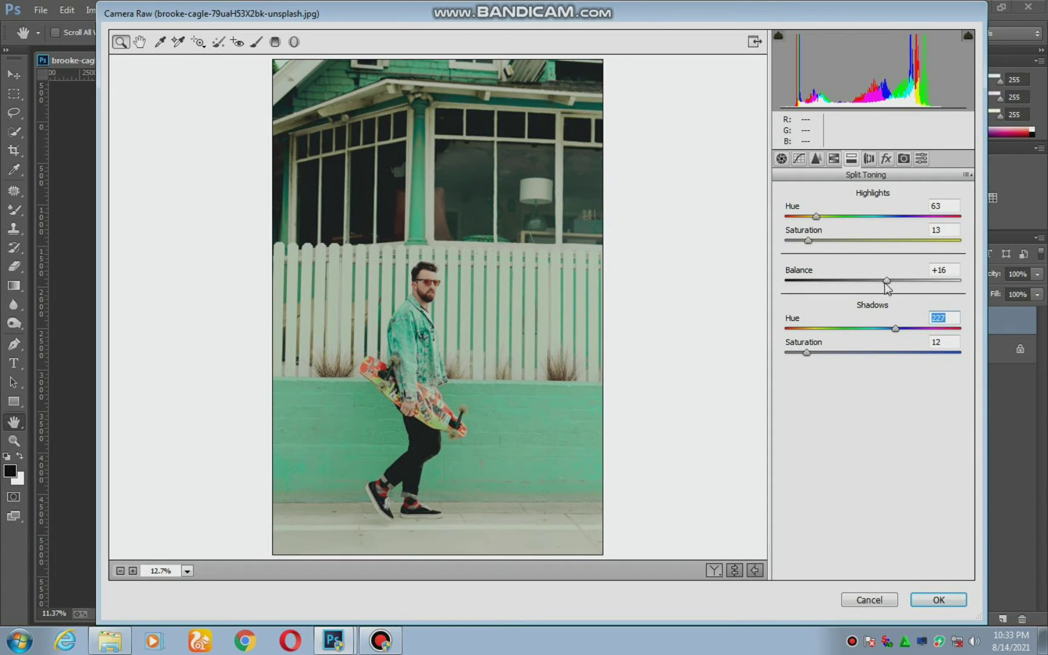
mouse_move(887, 280)
mouse_down()
mouse_move(924, 281)
mouse_move(838, 281)
mouse_move(848, 282)
mouse_up()
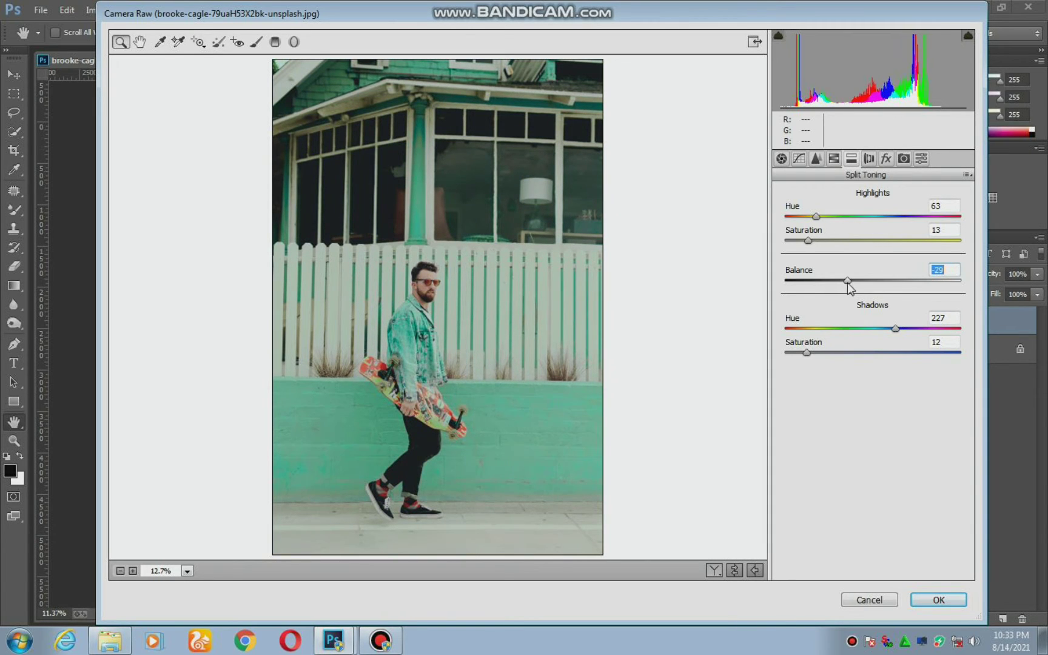
click(902, 159)
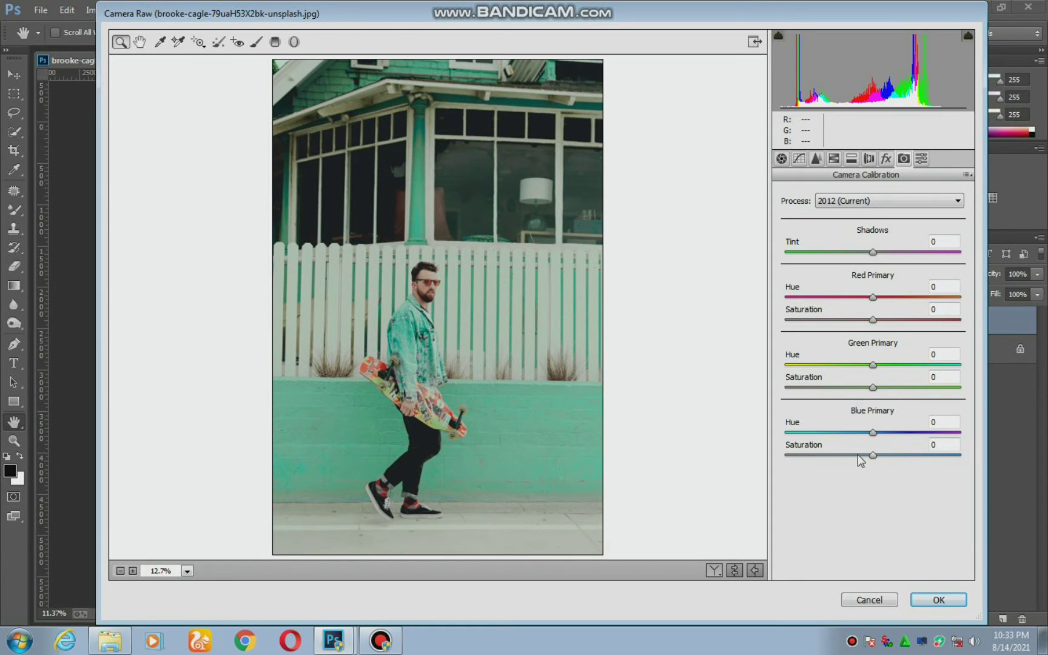
Set calibration primaries: Blue -14/+28, Green +15/+8, Red +2/-7.
mouse_move(873, 452)
mouse_down()
mouse_move(900, 453)
mouse_move(840, 432)
mouse_move(861, 432)
mouse_up()
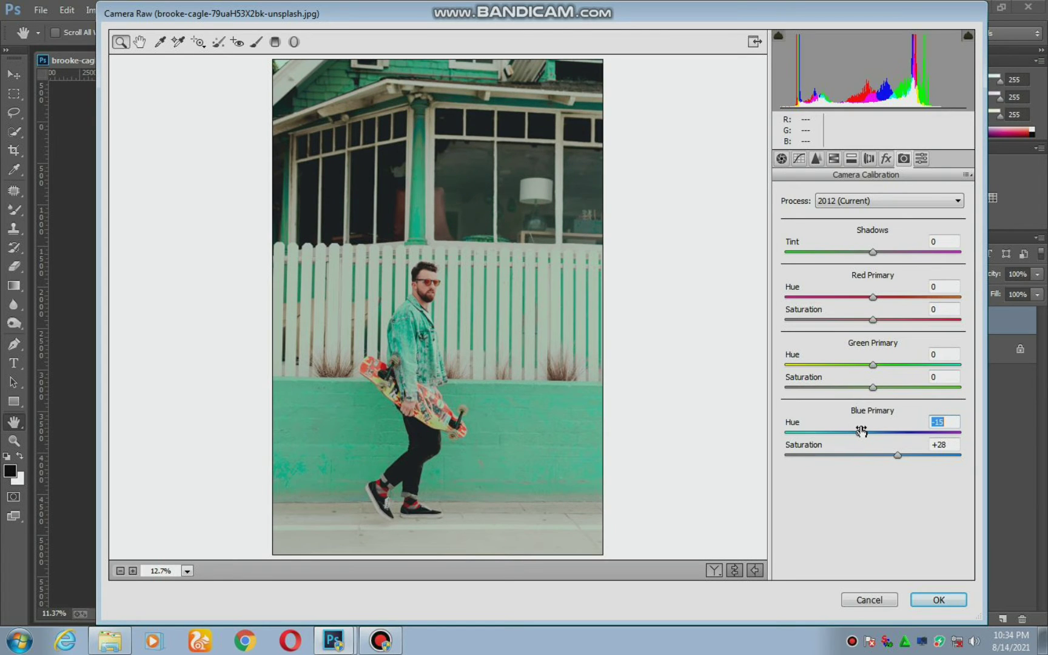
mouse_move(873, 387)
mouse_down()
mouse_move(901, 388)
mouse_move(880, 389)
mouse_move(904, 366)
mouse_move(885, 366)
mouse_up()
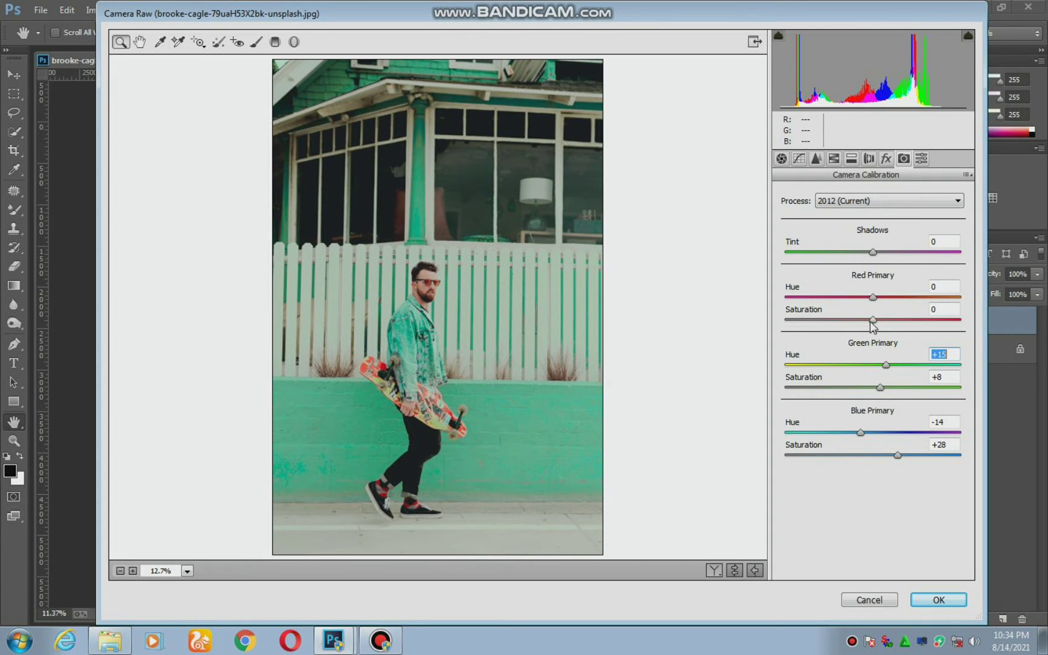
drag(873, 321, 892, 331)
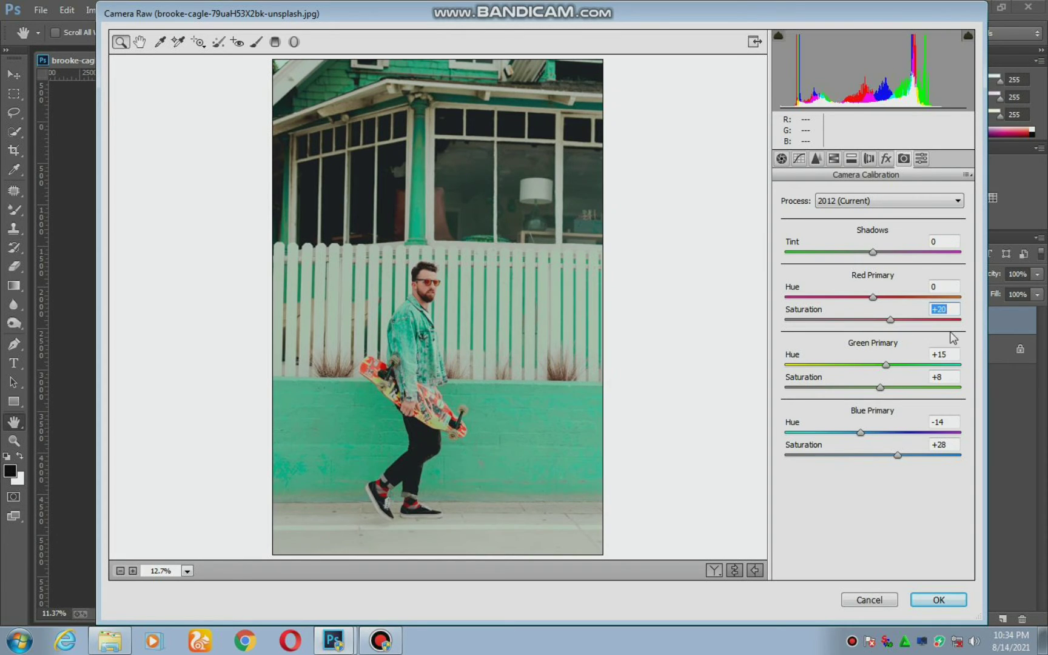
mouse_move(890, 319)
mouse_down()
mouse_move(867, 320)
mouse_move(887, 298)
mouse_move(875, 297)
mouse_up()
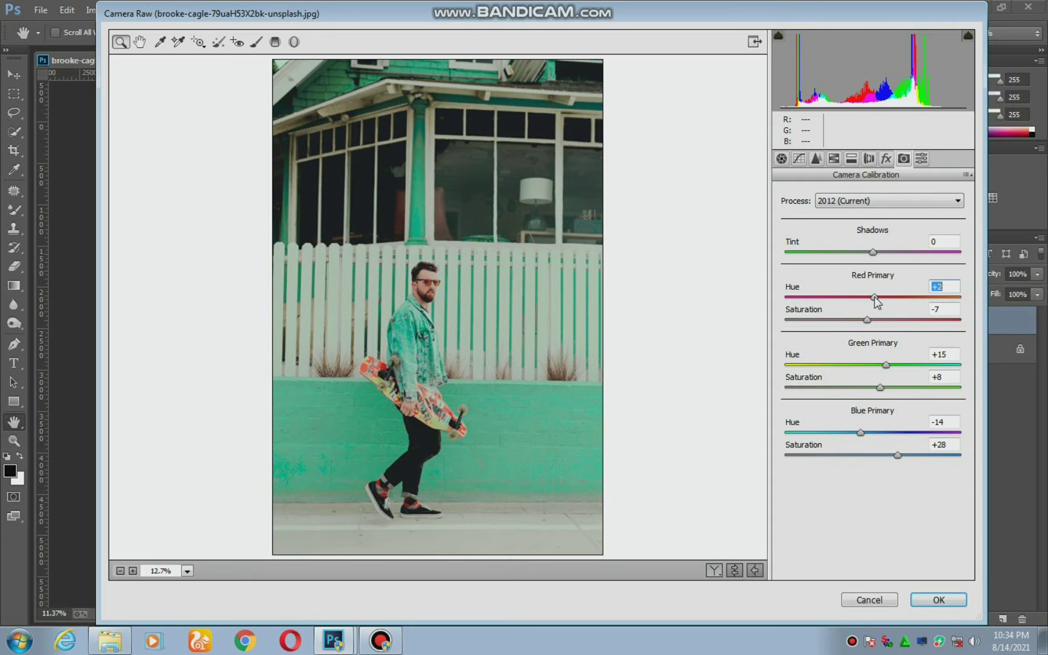
click(928, 601)
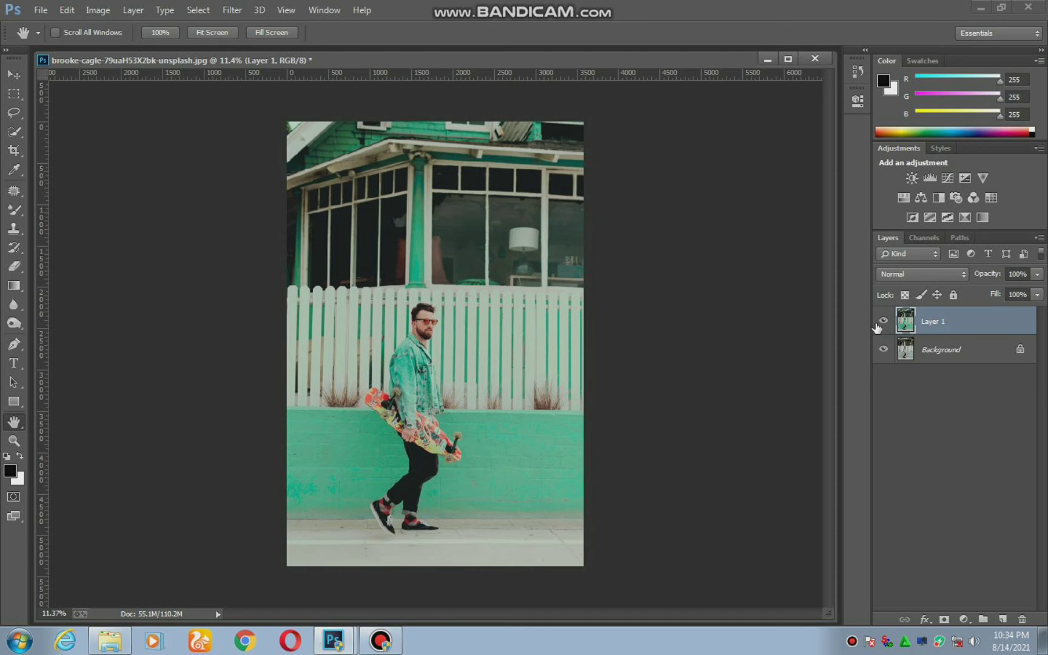
click(884, 320)
click(884, 321)
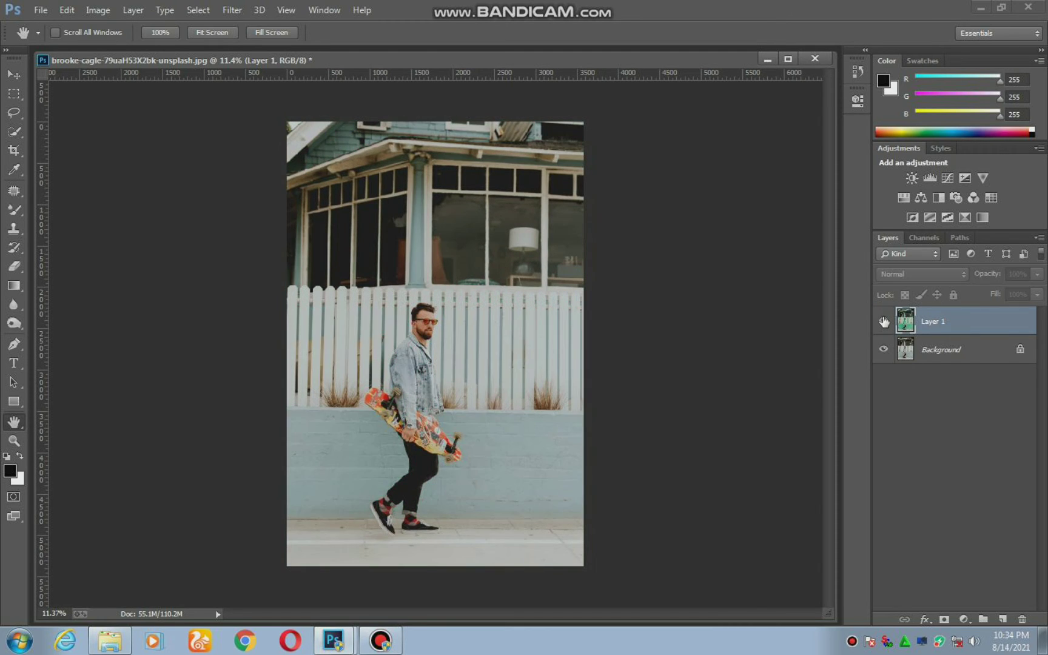
click(884, 321)
click(884, 321)
click(883, 321)
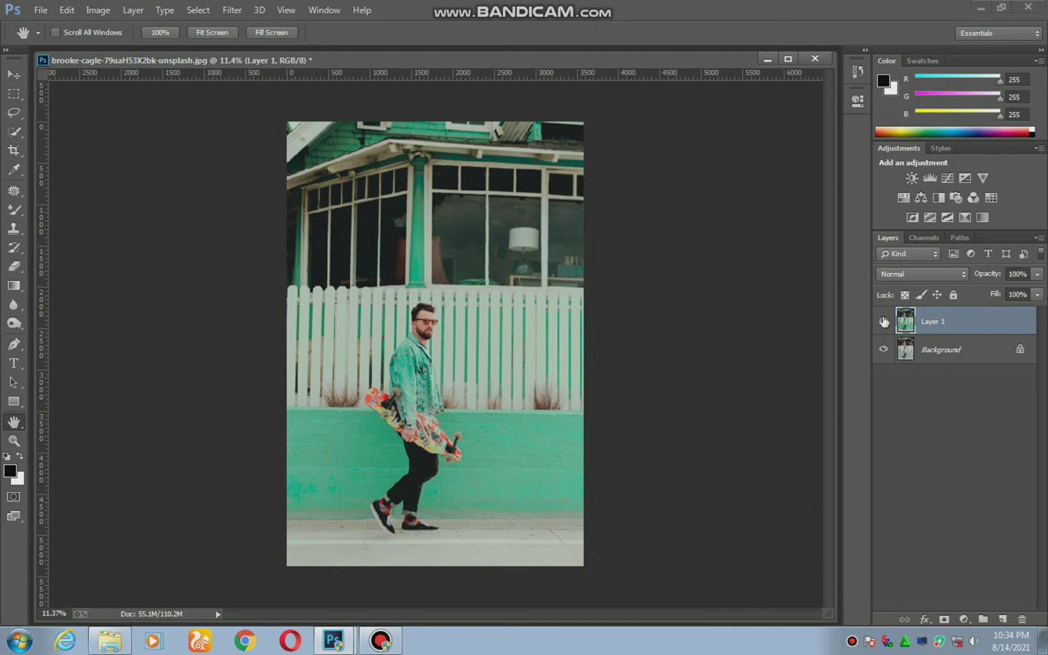
scroll(394, 400, up, 2)
scroll(394, 400, up, 2)
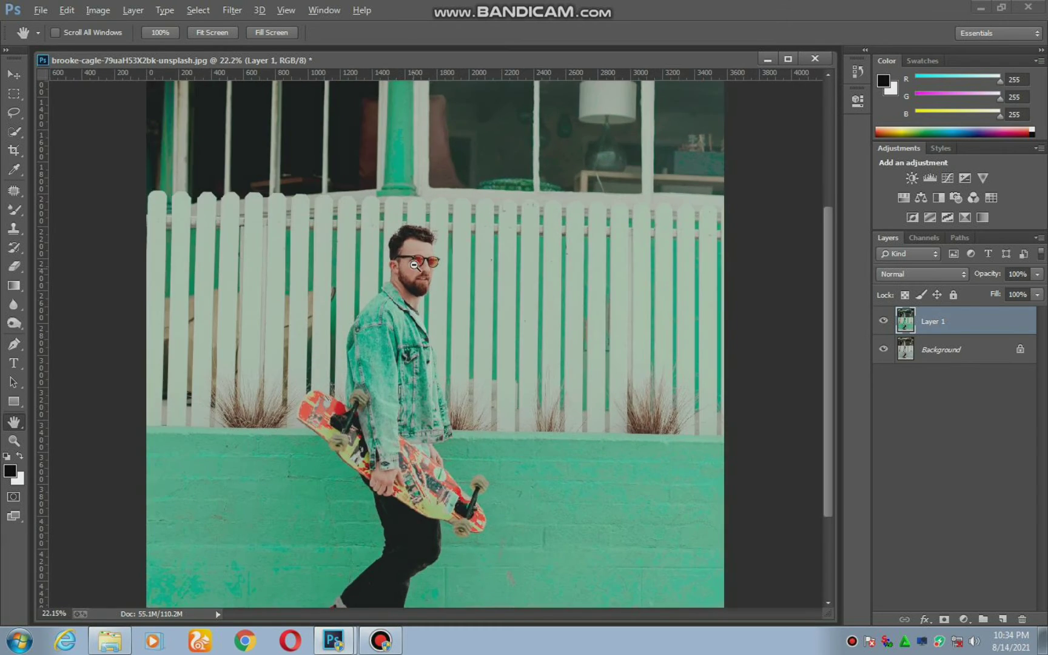
scroll(419, 196, up, 2)
mouse_move(451, 375)
mouse_down()
mouse_move(493, 115)
mouse_move(491, 133)
mouse_up()
scroll(489, 243, down, 1)
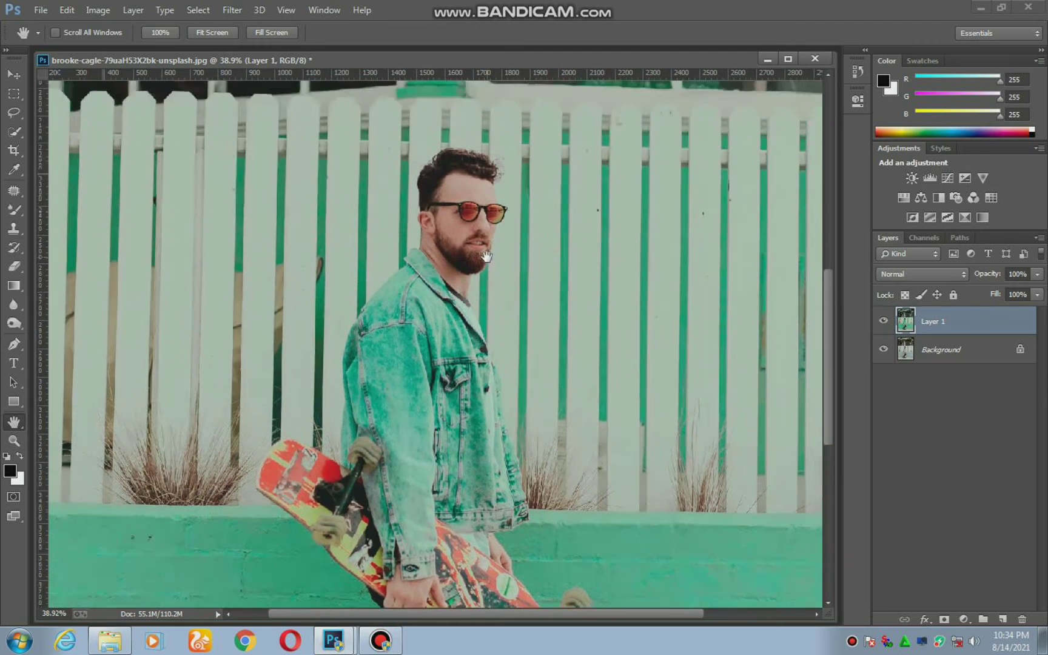
scroll(479, 340, down, 1)
scroll(488, 331, down, 1)
scroll(496, 323, down, 1)
scroll(496, 323, down, 1)
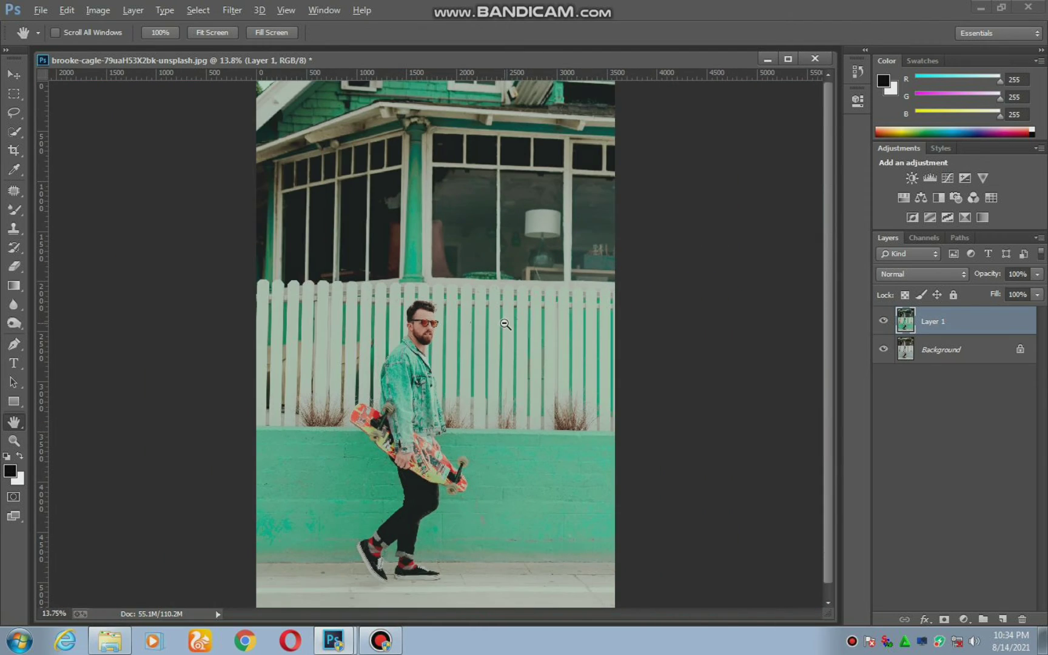
click(884, 323)
Open the Camera Raw filter's Effects settings for Layer 1.
click(233, 10)
click(249, 94)
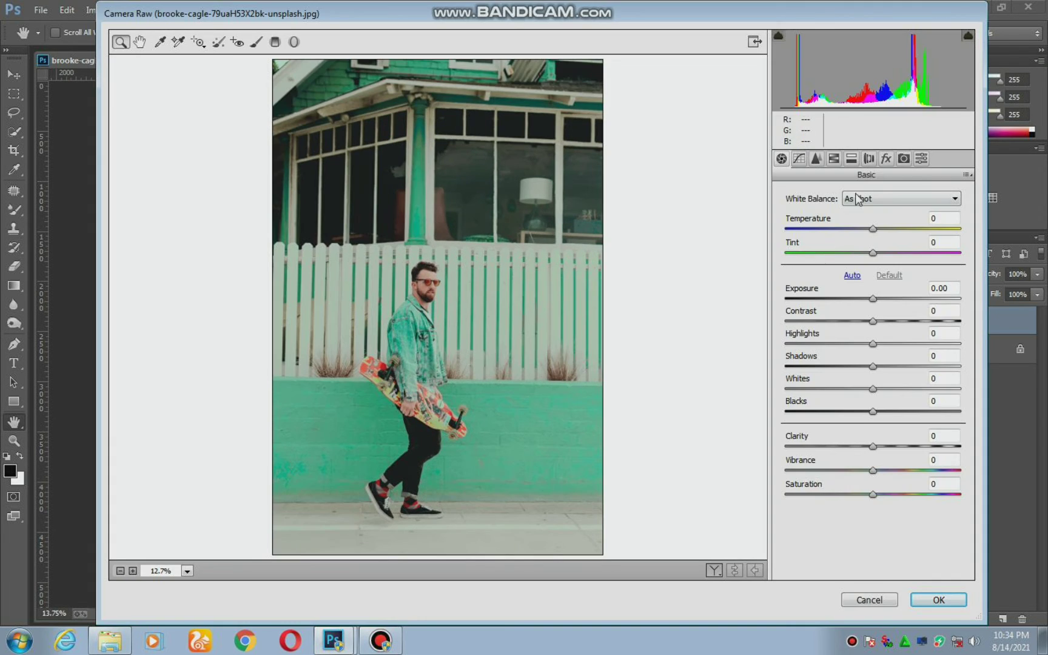
click(886, 159)
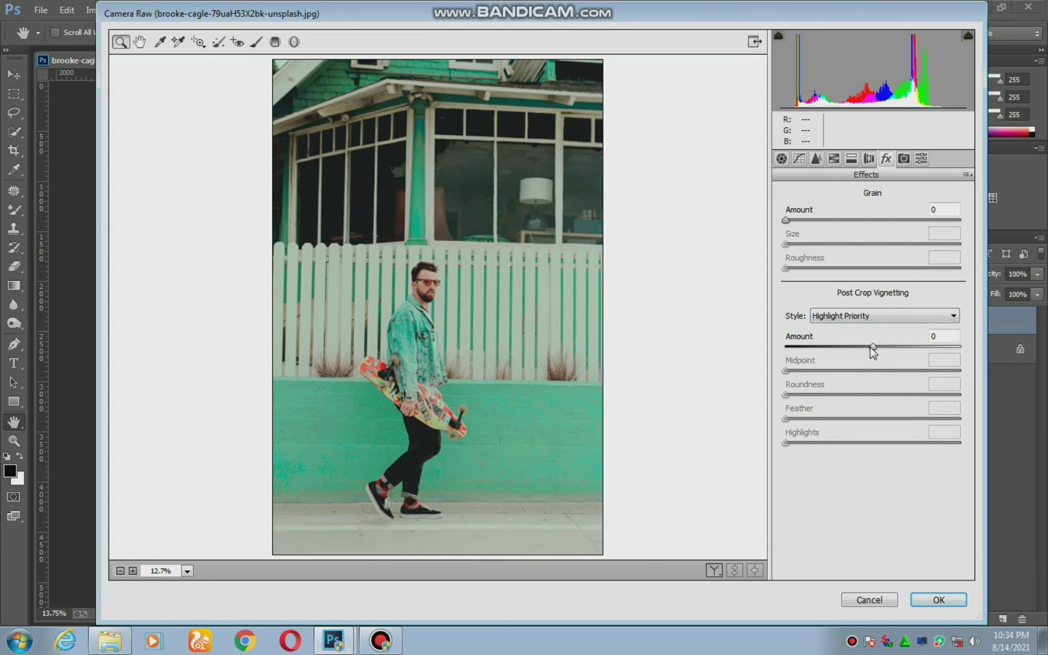
Apply a post-crop vignette: amount -29, midpoint 39, roundness +43, feather 65.
drag(872, 346, 847, 346)
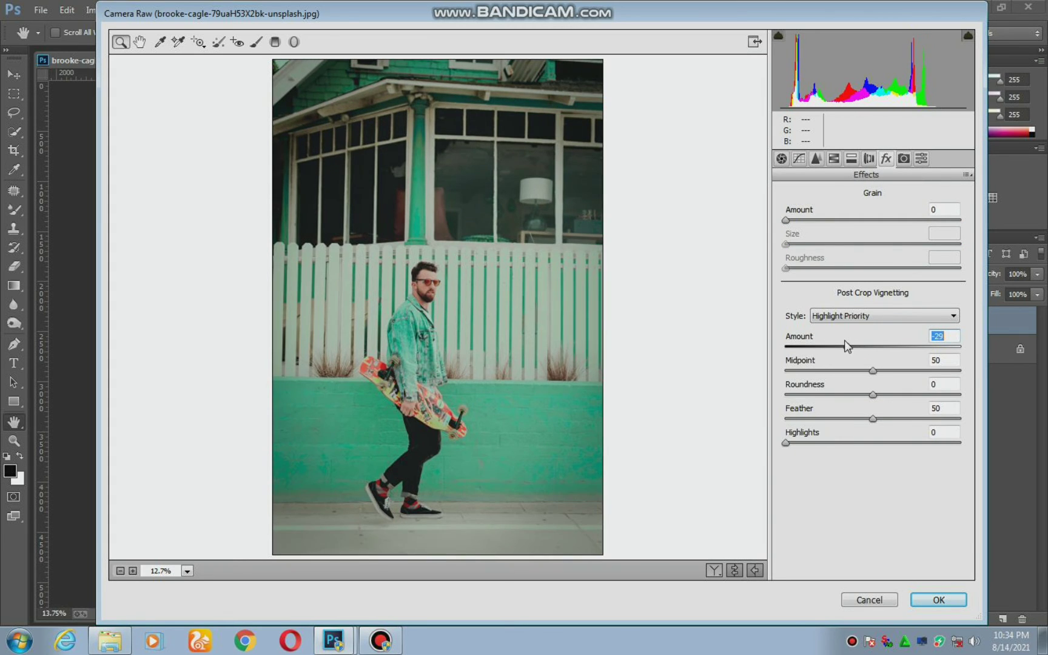
mouse_move(873, 370)
mouse_down()
mouse_move(831, 368)
mouse_move(852, 370)
mouse_up()
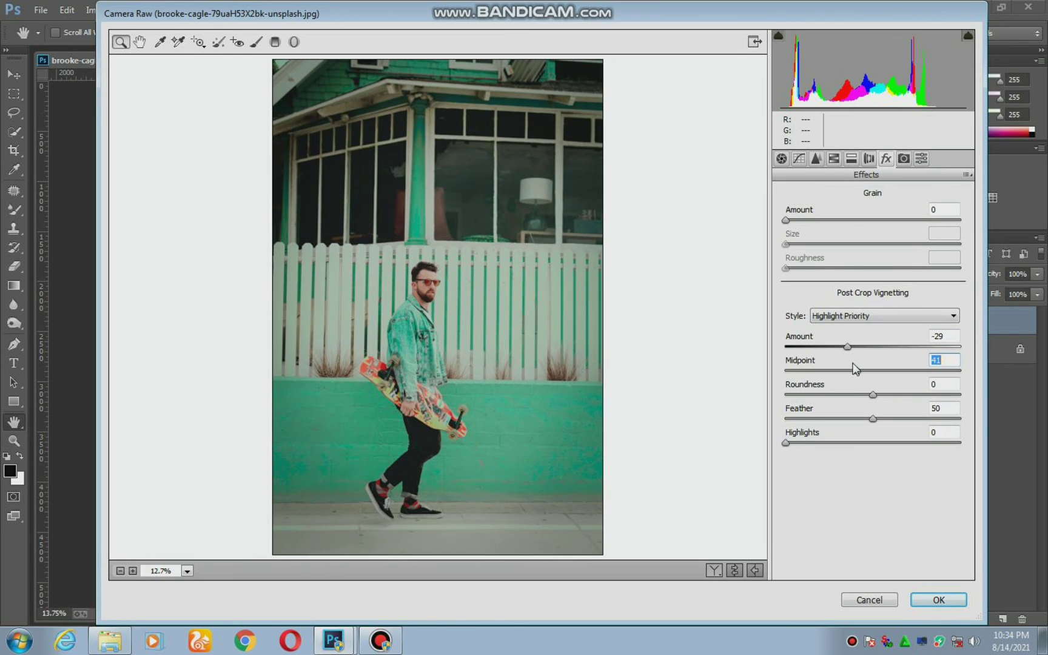
mouse_move(872, 395)
mouse_down()
mouse_move(910, 395)
mouse_move(890, 418)
mouse_up()
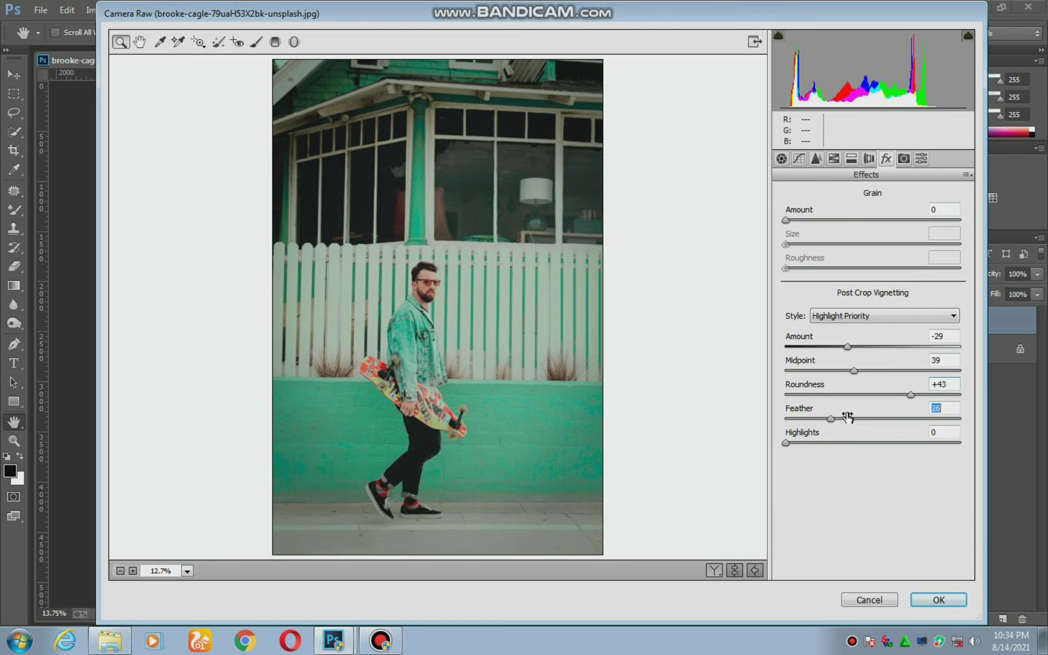
key(Up)
key(Up)
key(Up)
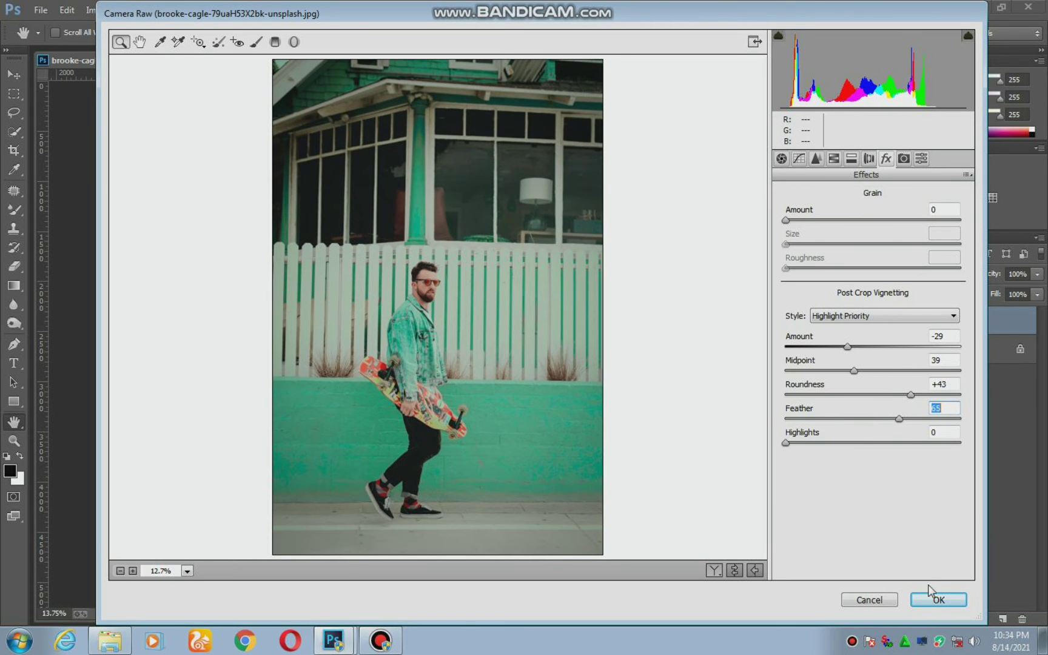
click(929, 587)
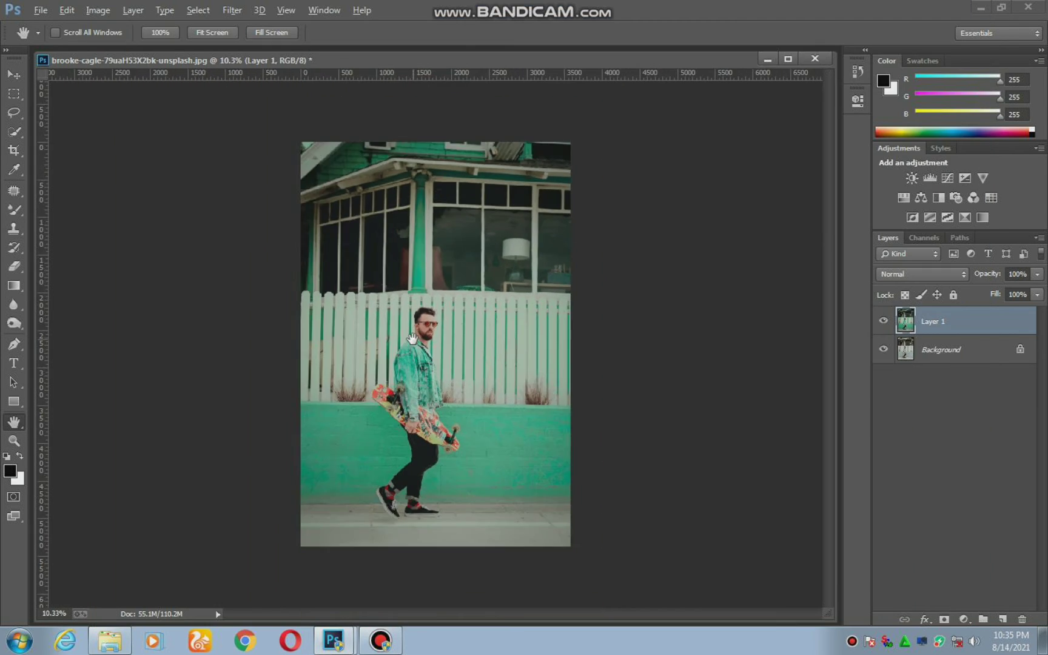
Compare the vignette by toggling Layer 1, merge it down, and duplicate the Background.
key(alt)
click(884, 323)
click(884, 323)
click(884, 323)
key(ctrl+e)
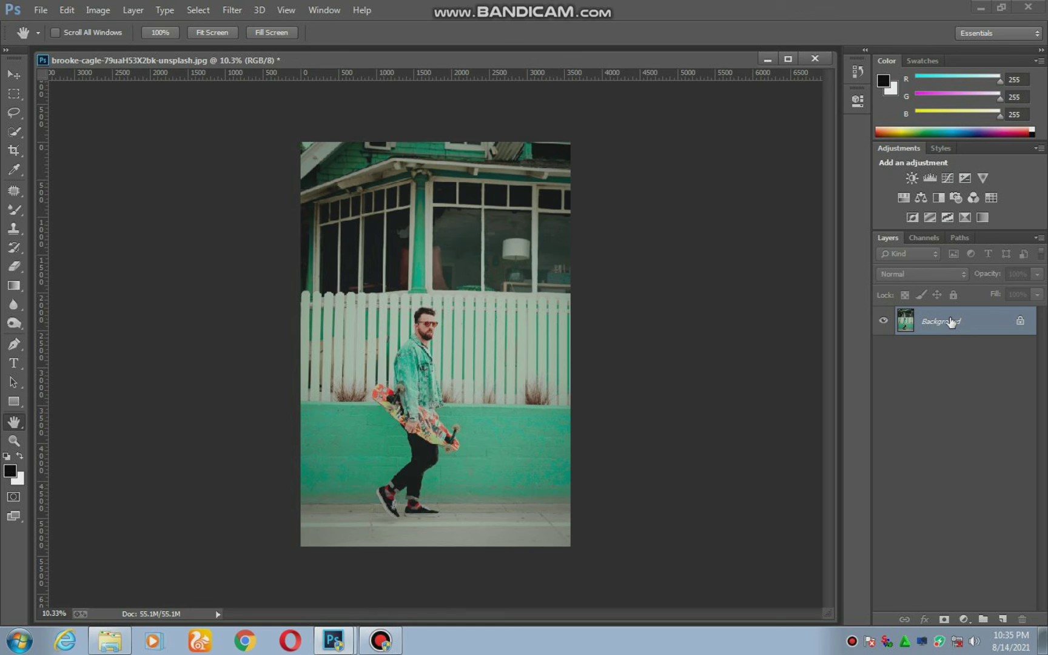
key(ctrl+j)
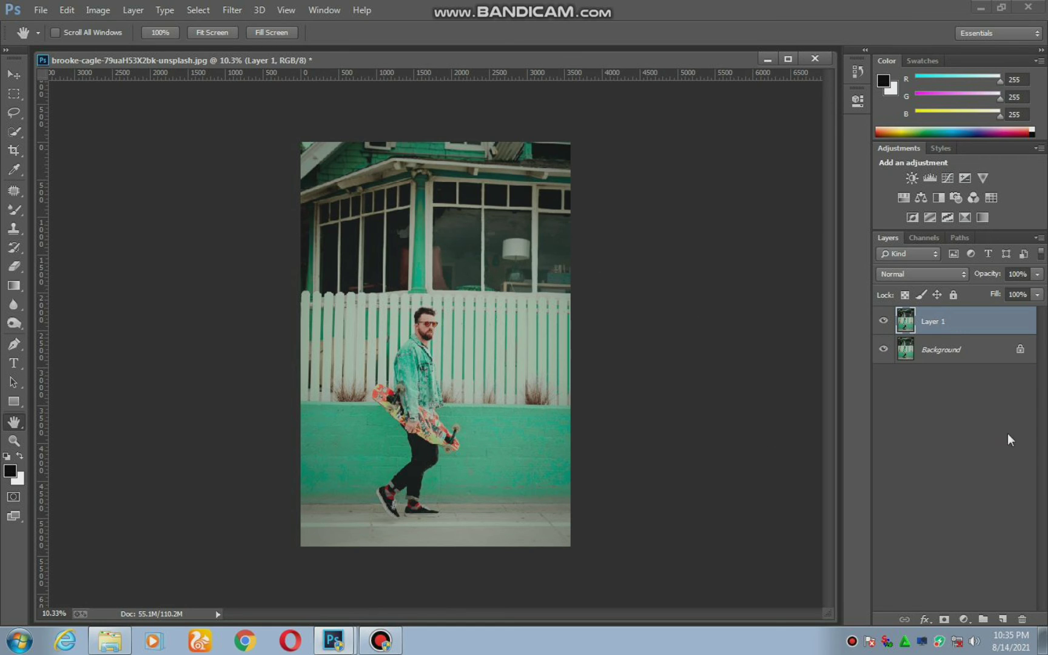
Apply a very small-radius High Pass filter to Layer 1 and blend it in Linear Light.
click(232, 10)
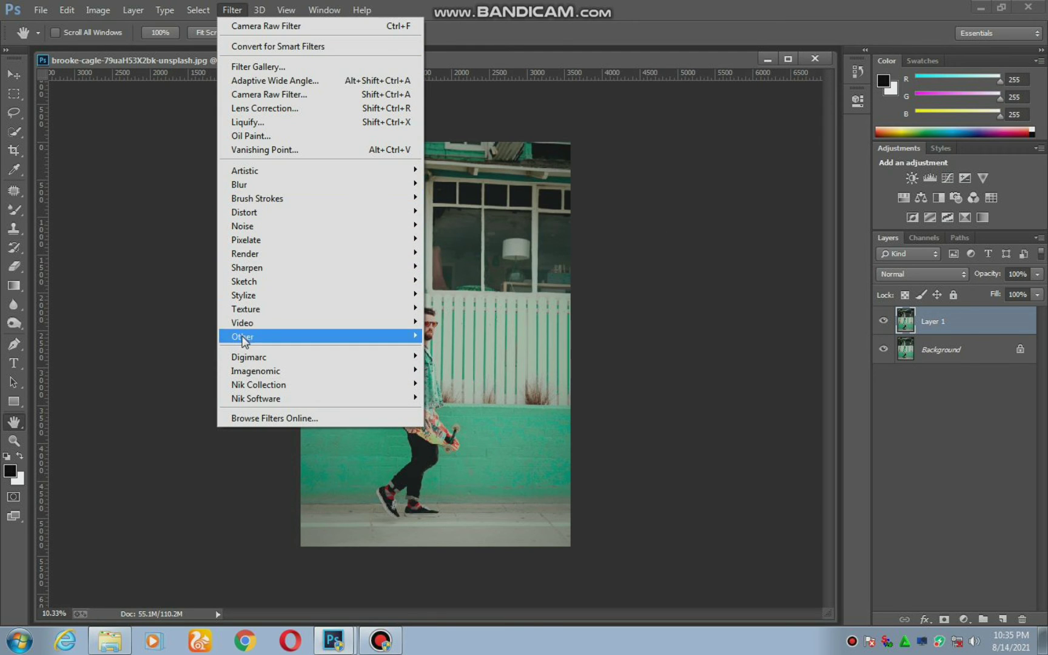
mouse_move(243, 336)
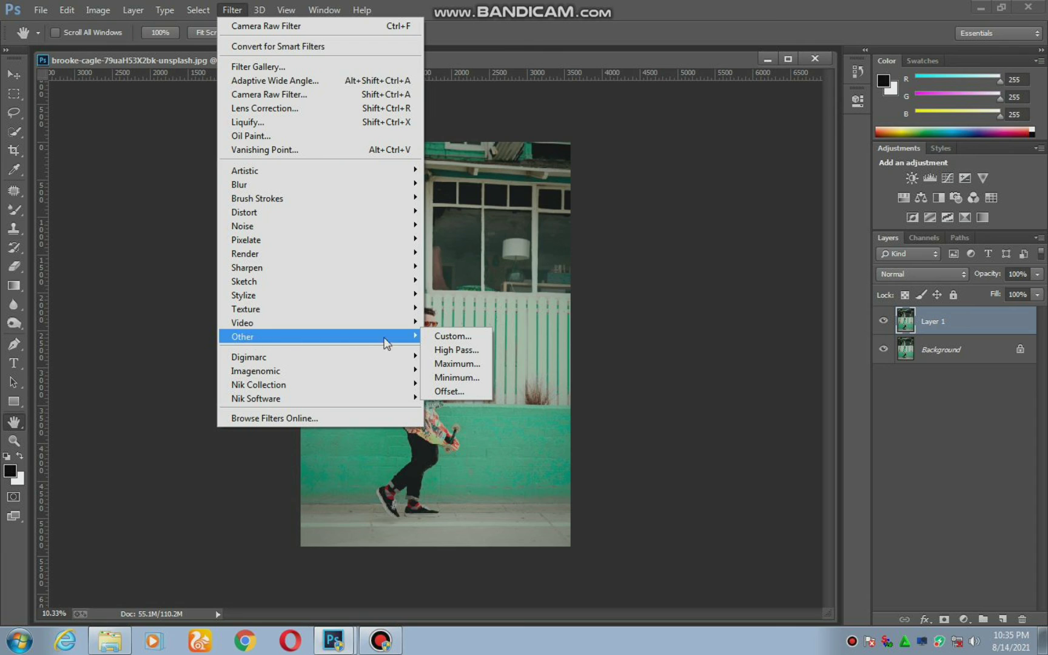
click(452, 350)
drag(452, 352, 419, 353)
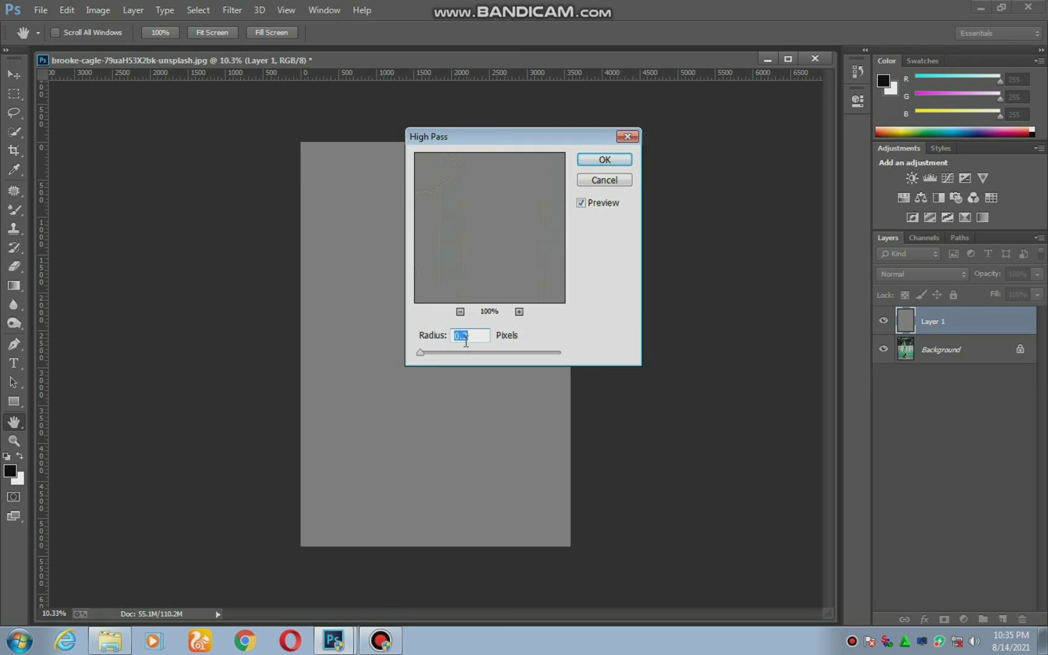
click(605, 159)
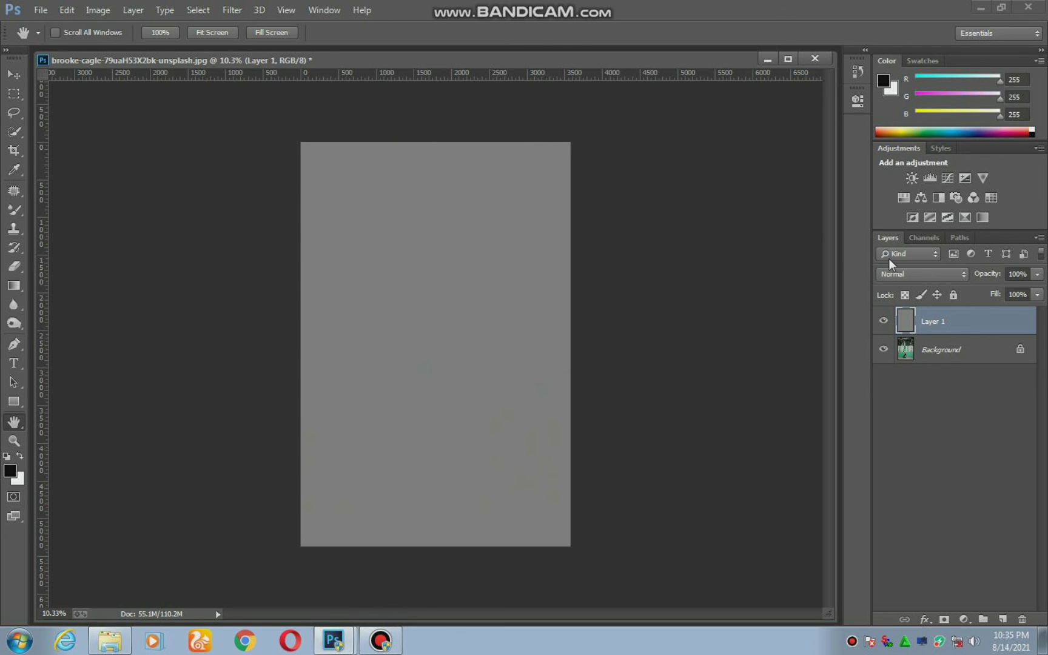
click(905, 274)
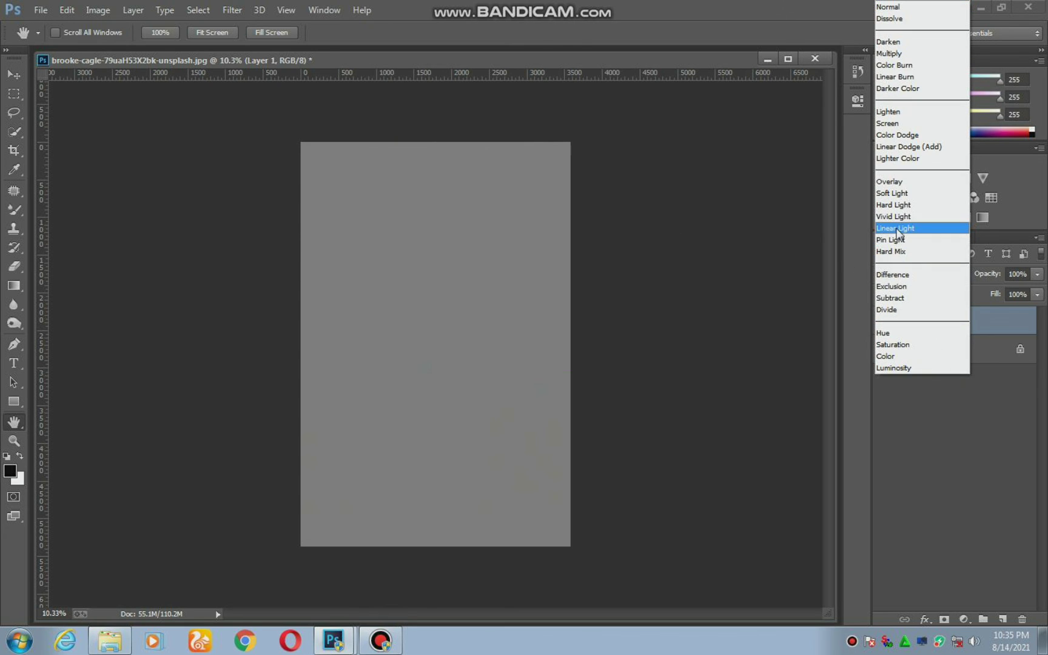
click(894, 217)
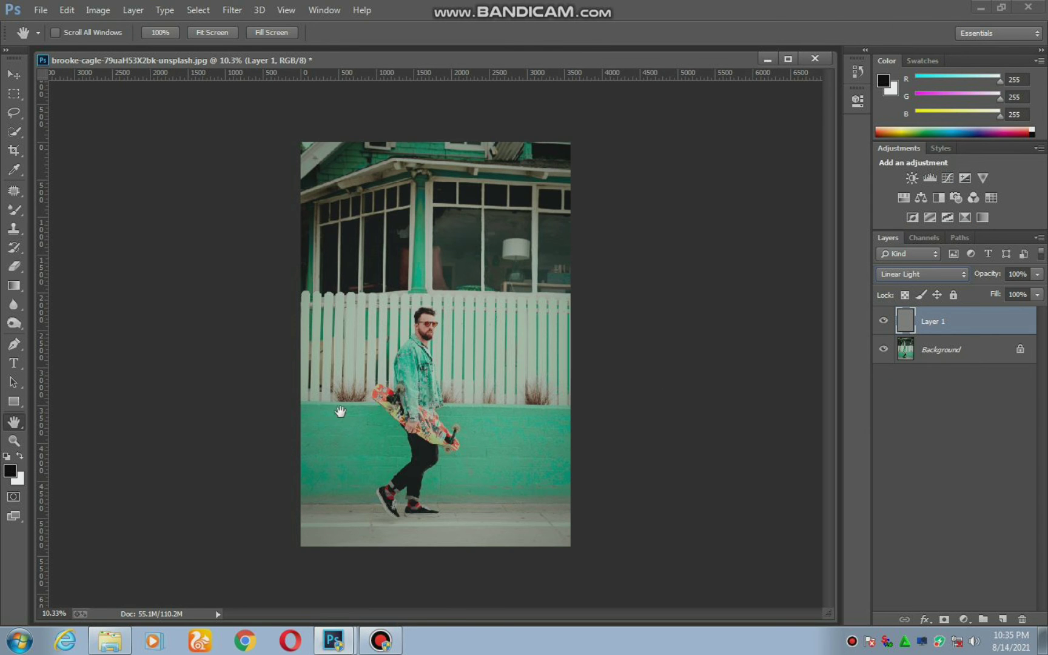
Zoom in to inspect the man's face, zoom back out, then merge the sharpening layer into the background.
key(z)
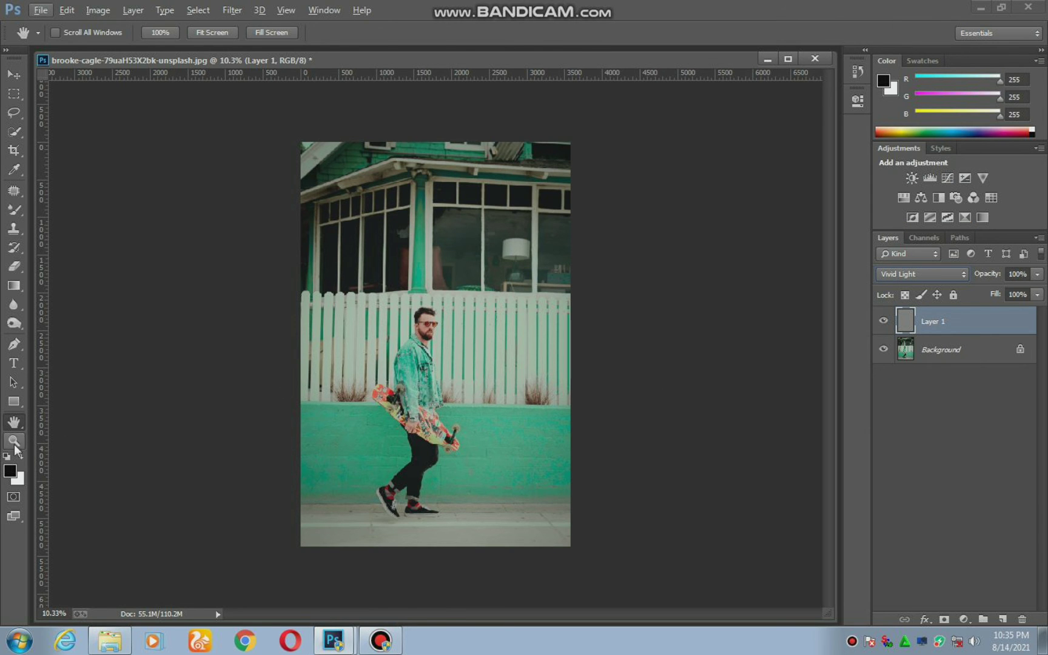
scroll(447, 314, up, 2)
scroll(446, 314, up, 3)
scroll(425, 308, up, 3)
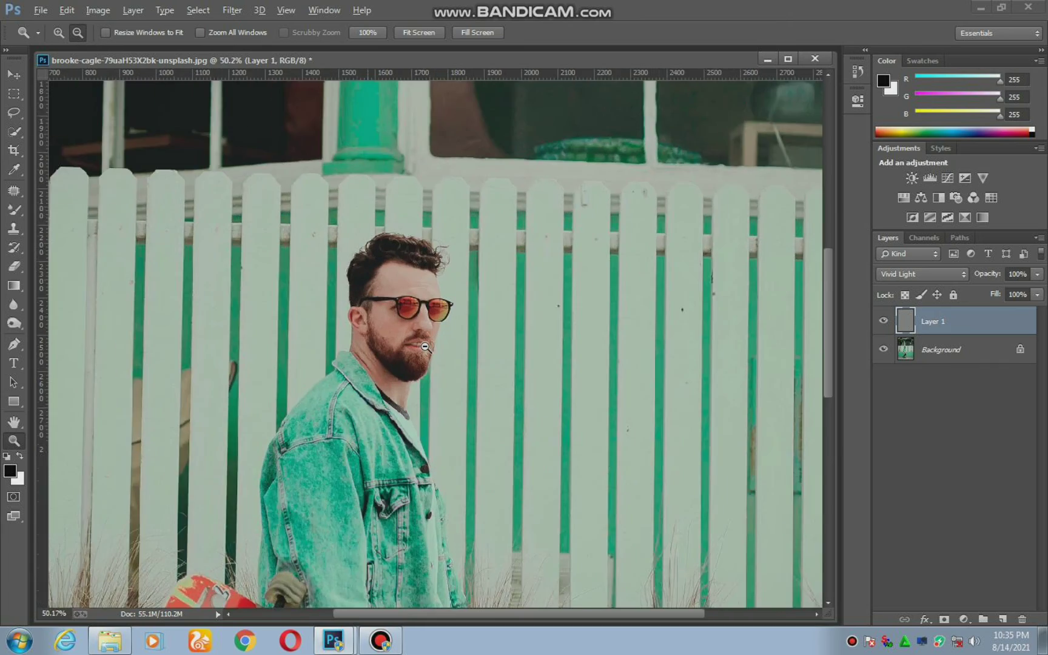
scroll(400, 302, up, 3)
scroll(370, 294, up, 2)
scroll(370, 294, down, 3)
scroll(371, 297, down, 3)
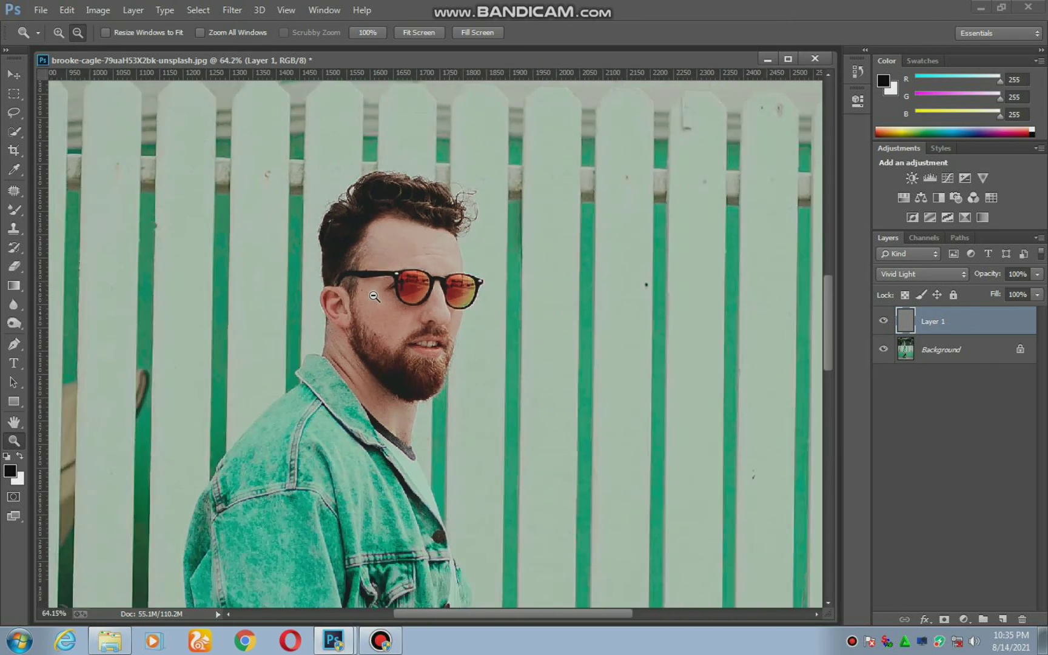
scroll(374, 300, down, 2)
scroll(376, 304, down, 2)
scroll(376, 304, down, 2)
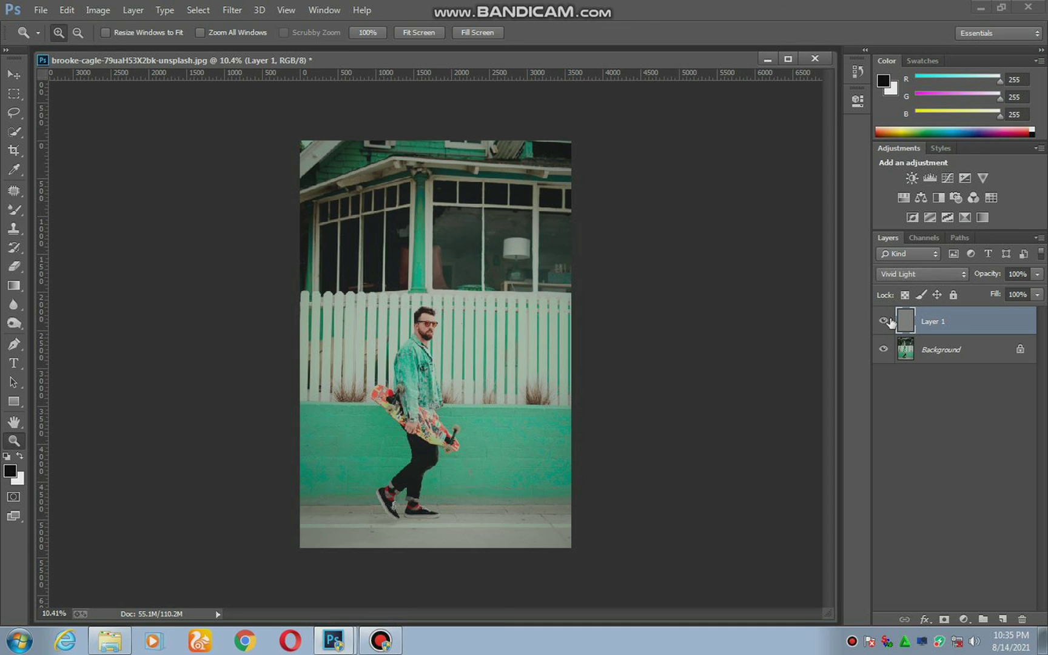
key(Delete)
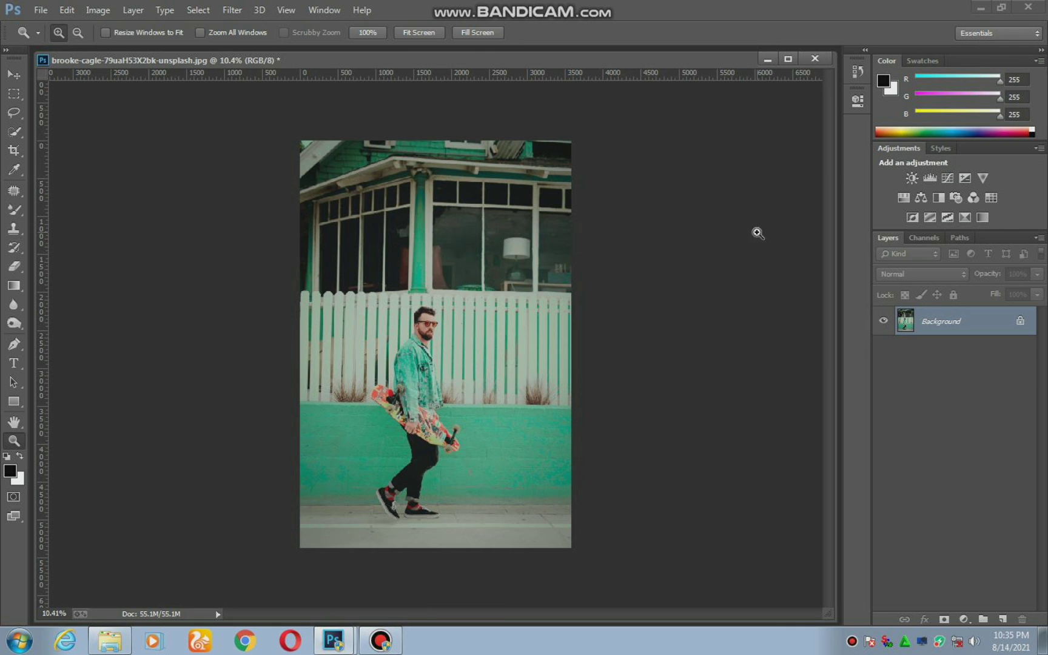
Minimise the Photoshop window to reveal the Windows desktop.
click(982, 8)
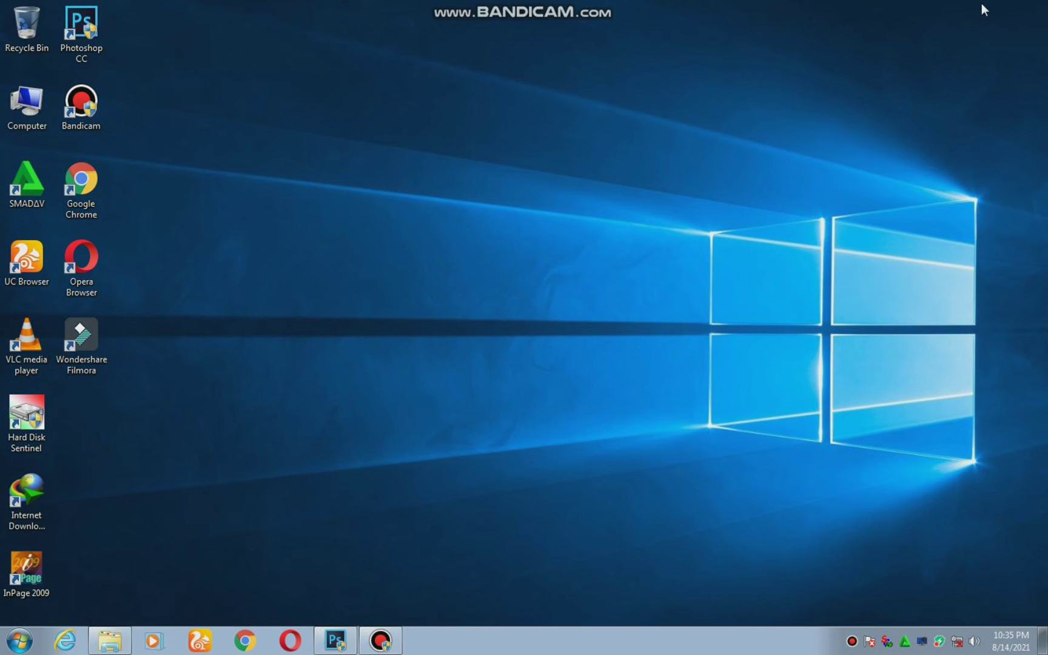